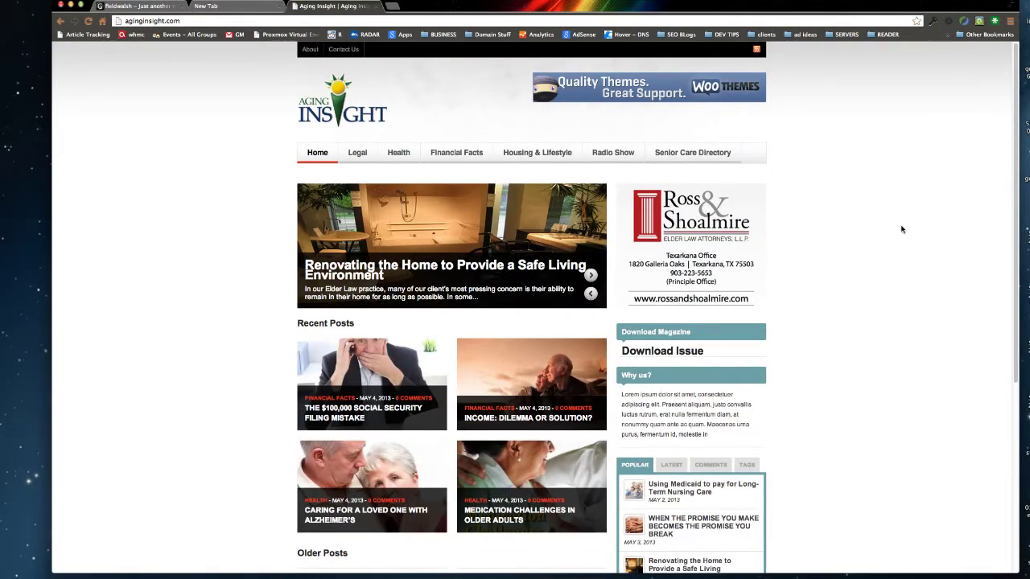
- Open the Senior Care business directory, then enter aginginsight.com/wp-admin in the address bar
click(728, 154)
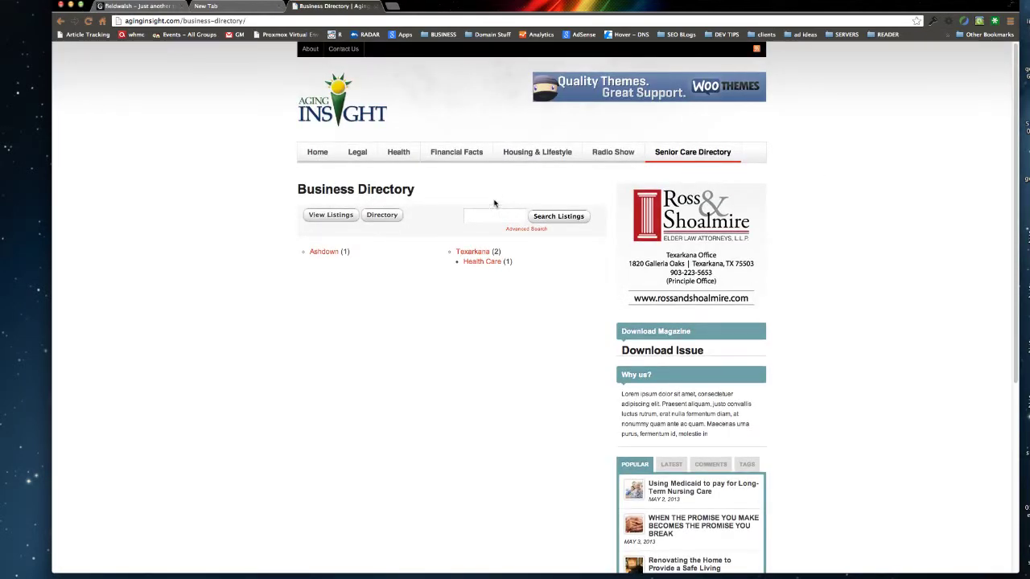
click(435, 21)
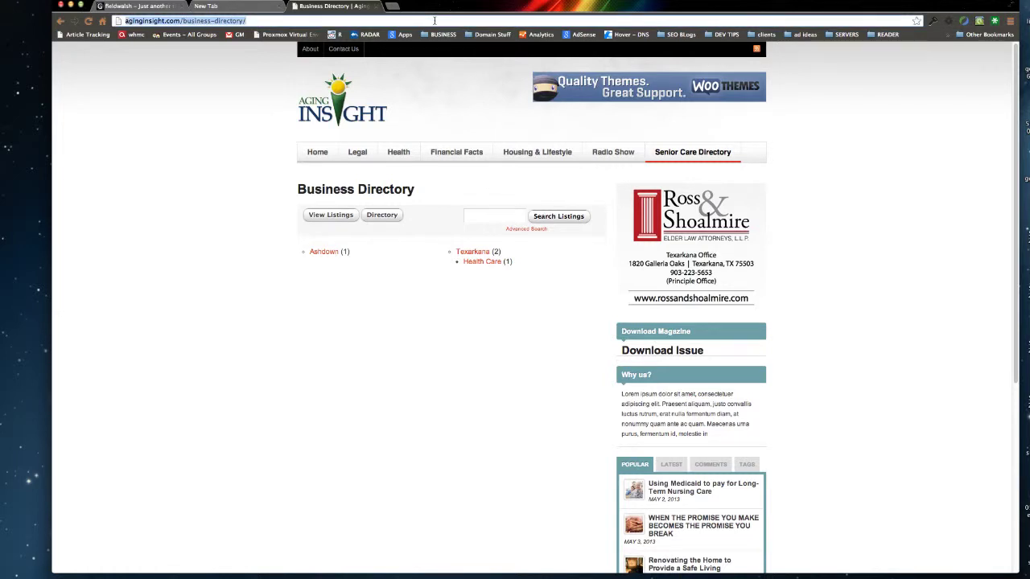
text(aginginsight.com/)
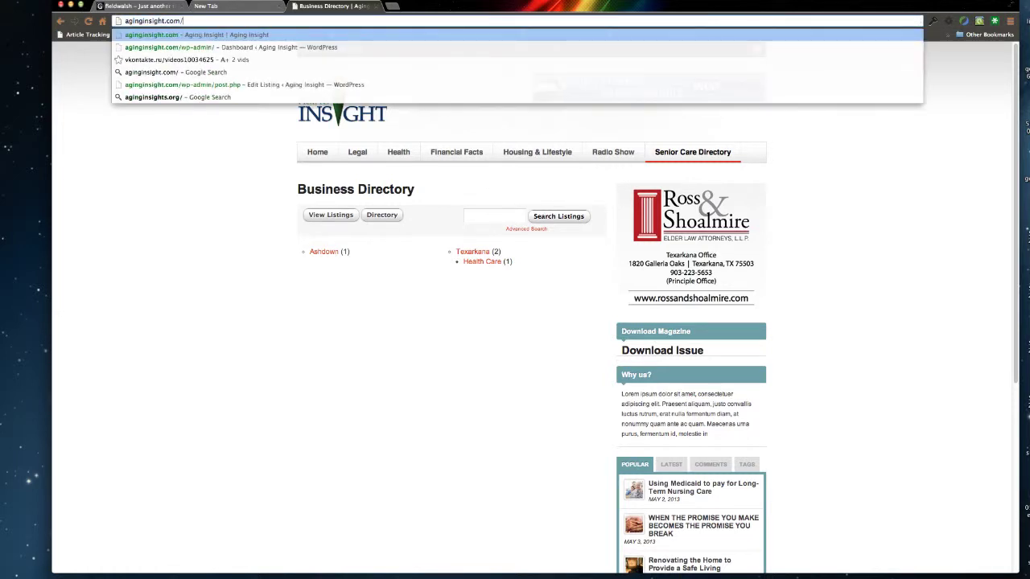
text(wp-a)
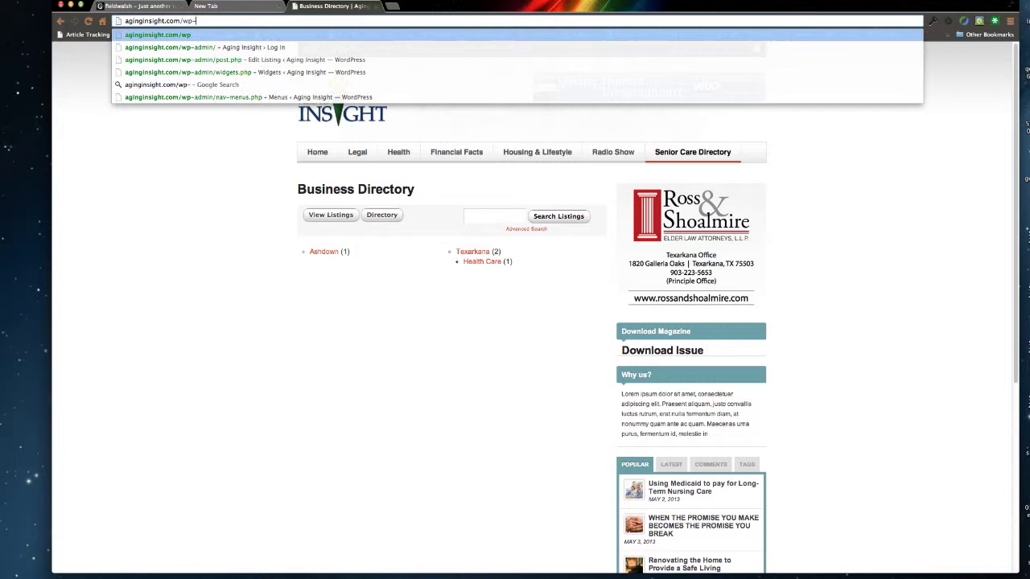
text(dm)
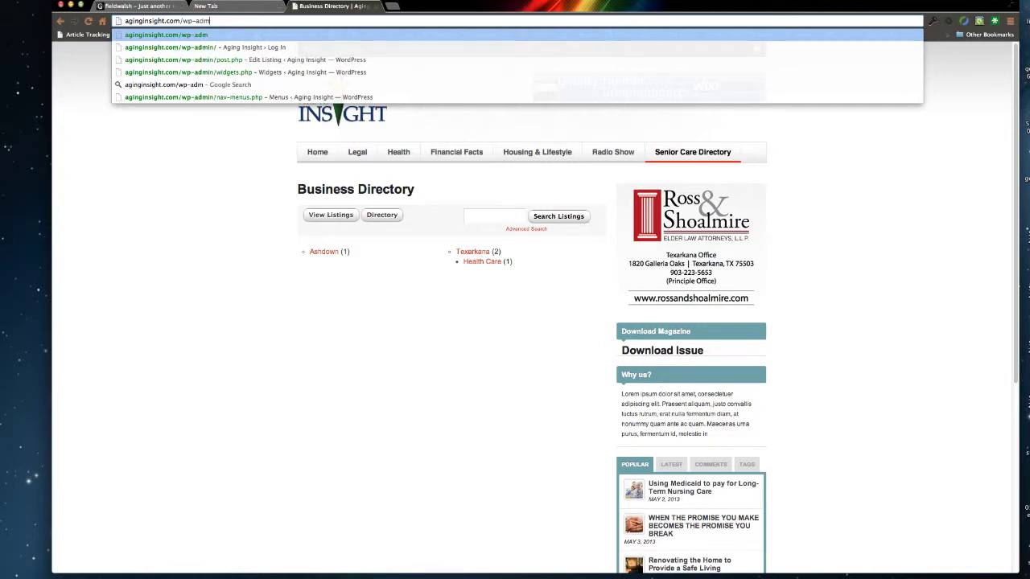
text(in)
- Log in to the WordPress admin with the username and password
key(Return)
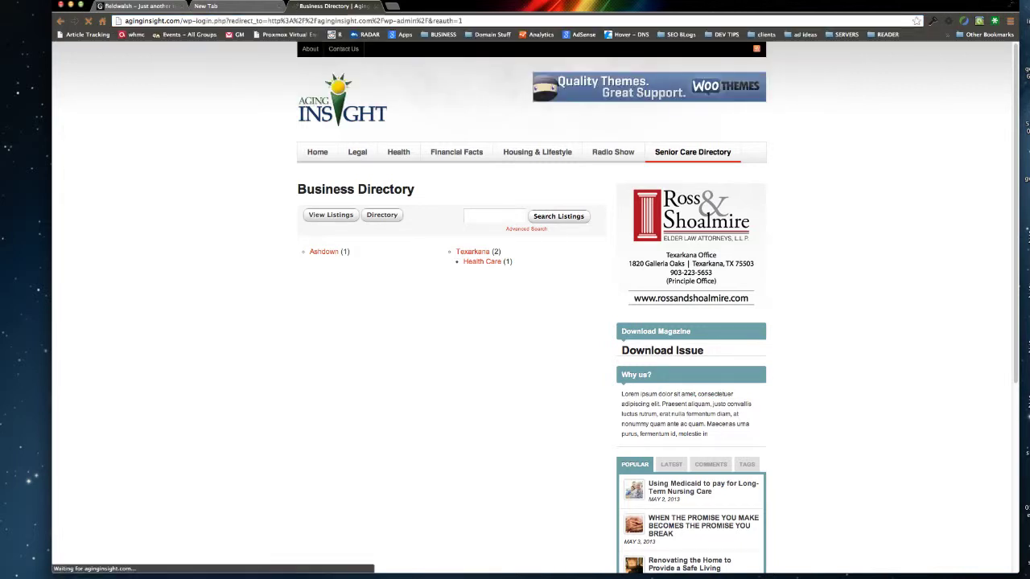
click(554, 193)
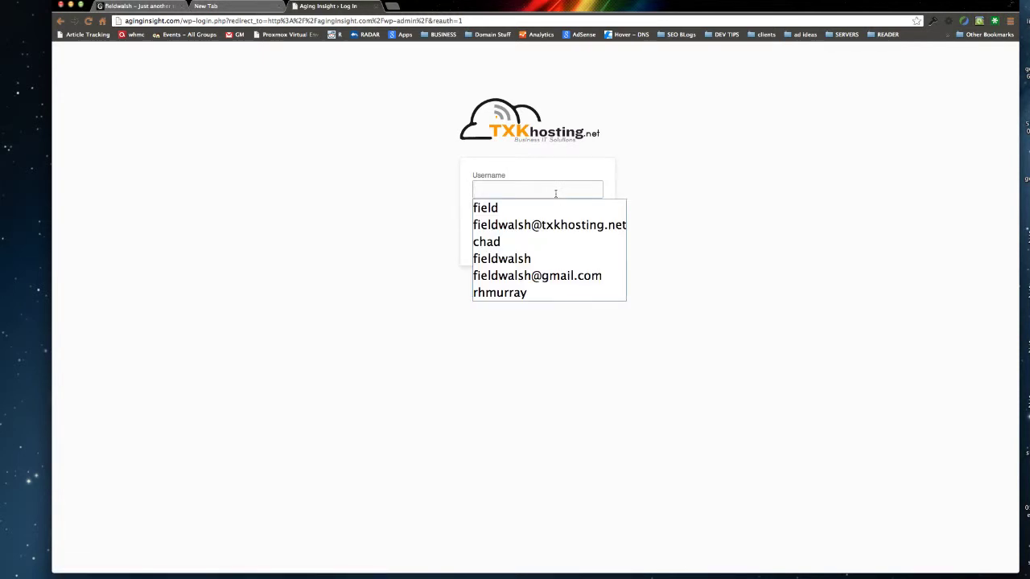
text(field)
key(Tab)
text(*********)
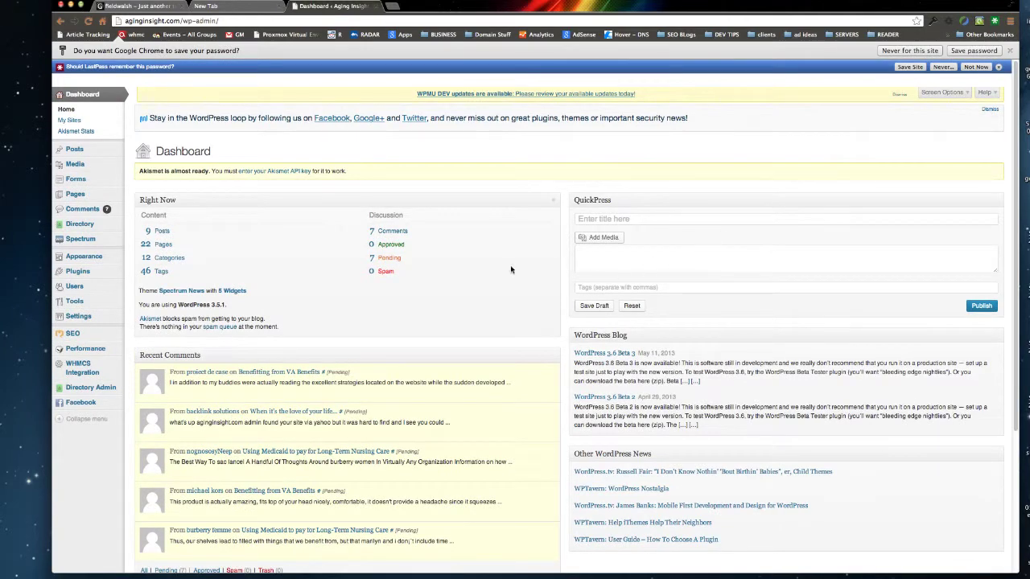
- Decline saving the password in both LastPass and Chrome
click(948, 67)
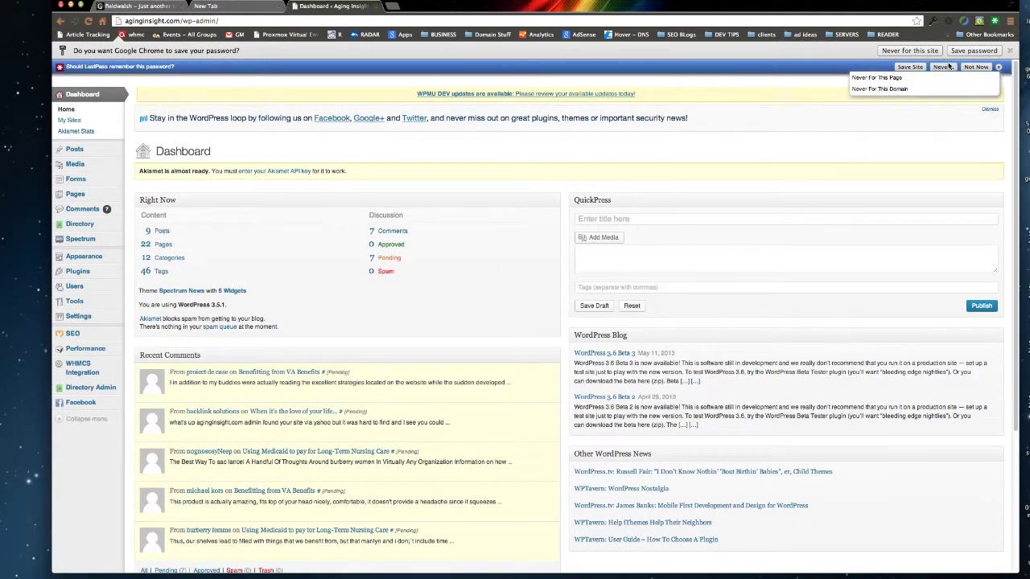
click(898, 88)
click(910, 54)
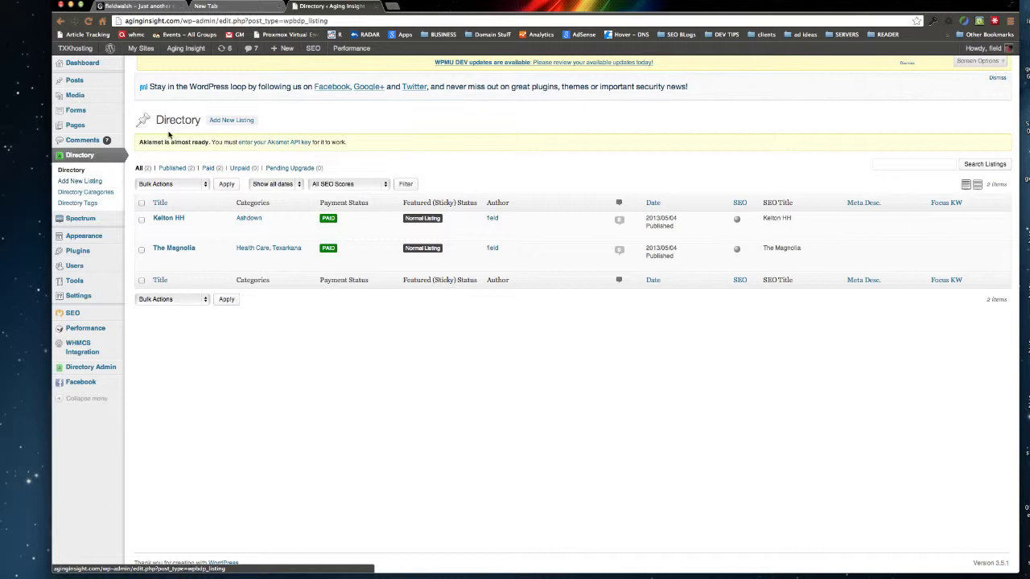
mouse_move(282, 48)
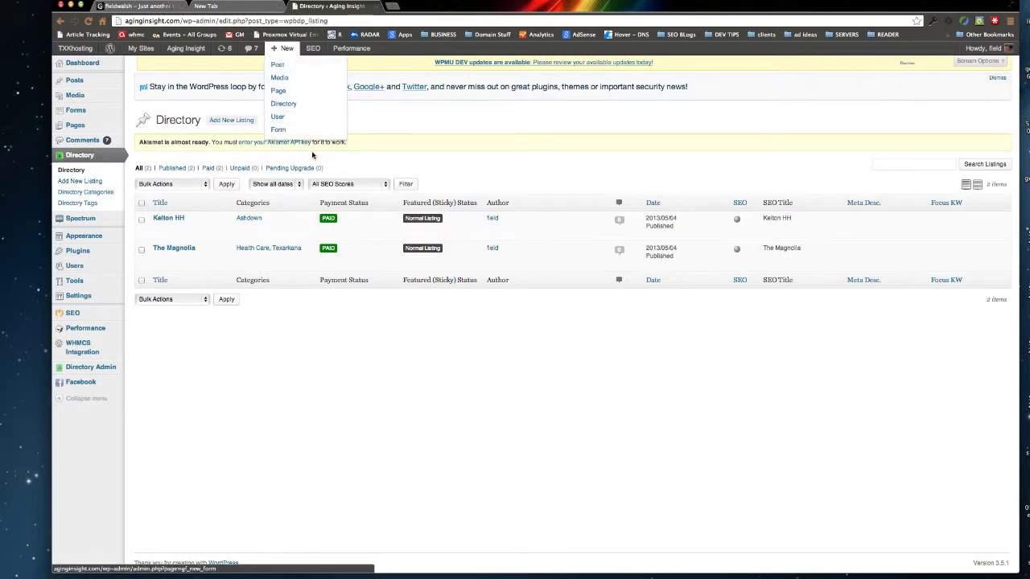
- Look over the front-end Submit A Listing form, then abandon it for the admin directory listings
click(232, 120)
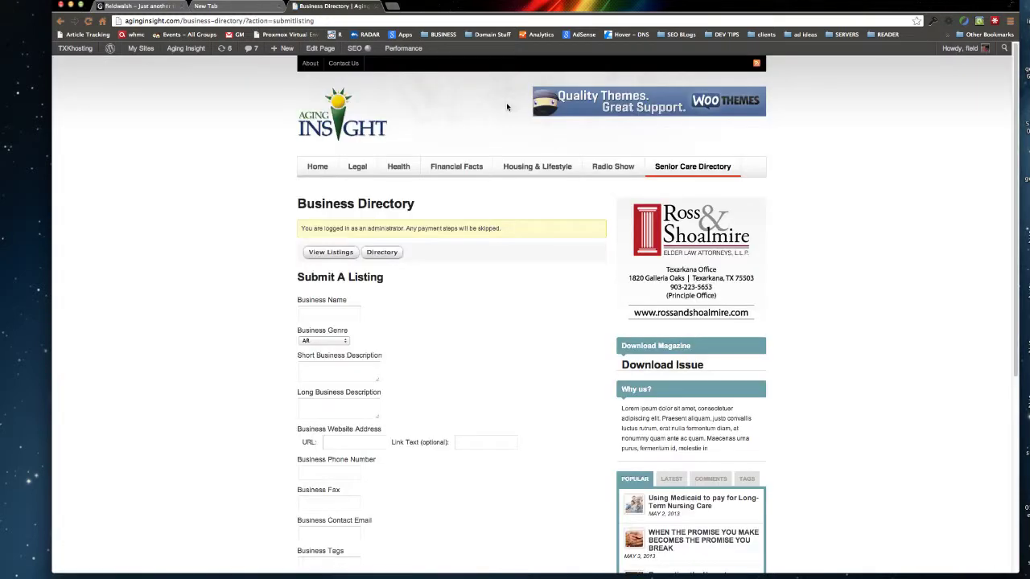
scroll(580, 243, down, 2)
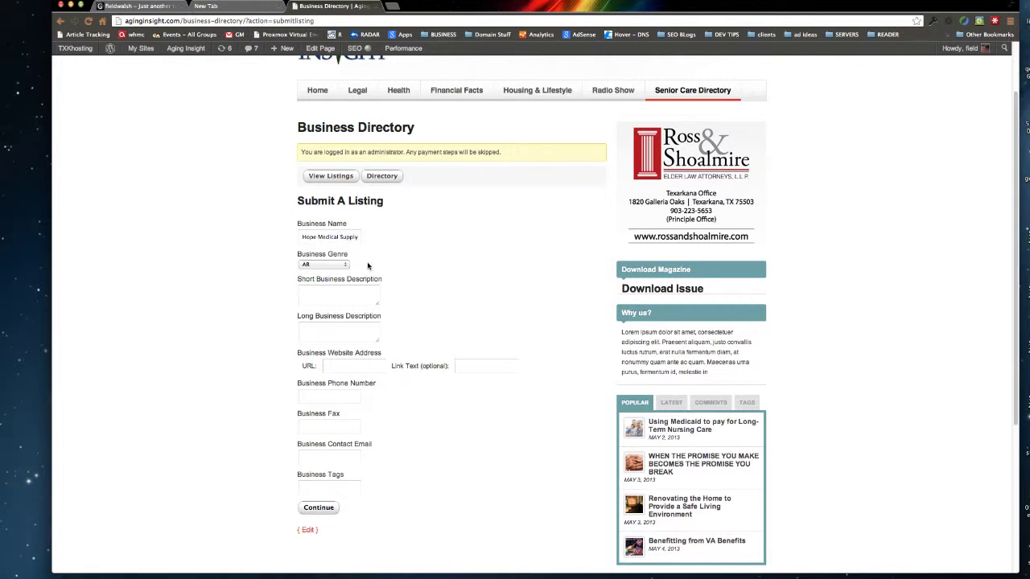
click(340, 265)
click(487, 252)
click(181, 78)
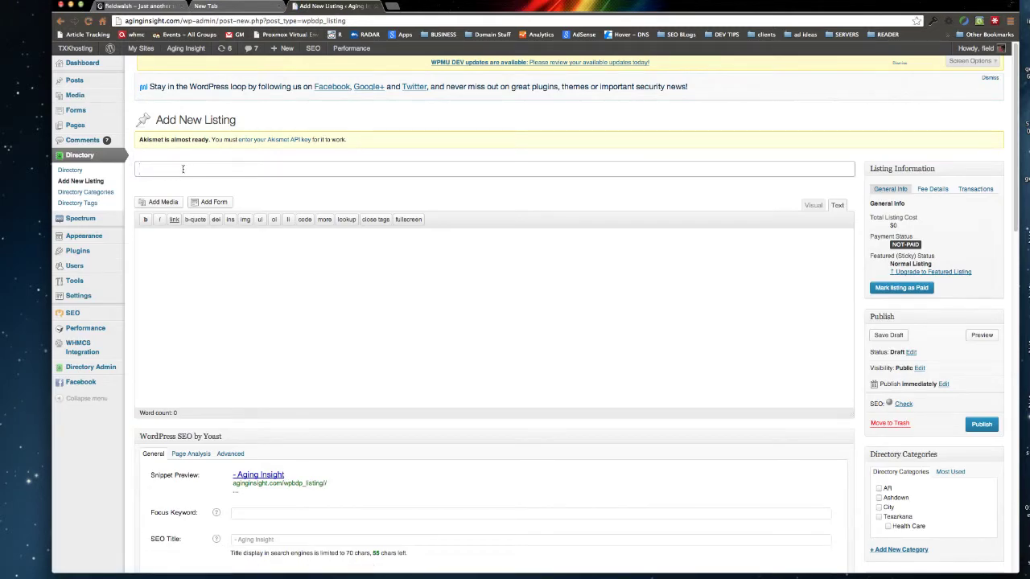
- Title the new listing 'Hope Medical Supply' so a draft auto-saves
text(Hope Medi)
text(cal Supply)
key(Tab)
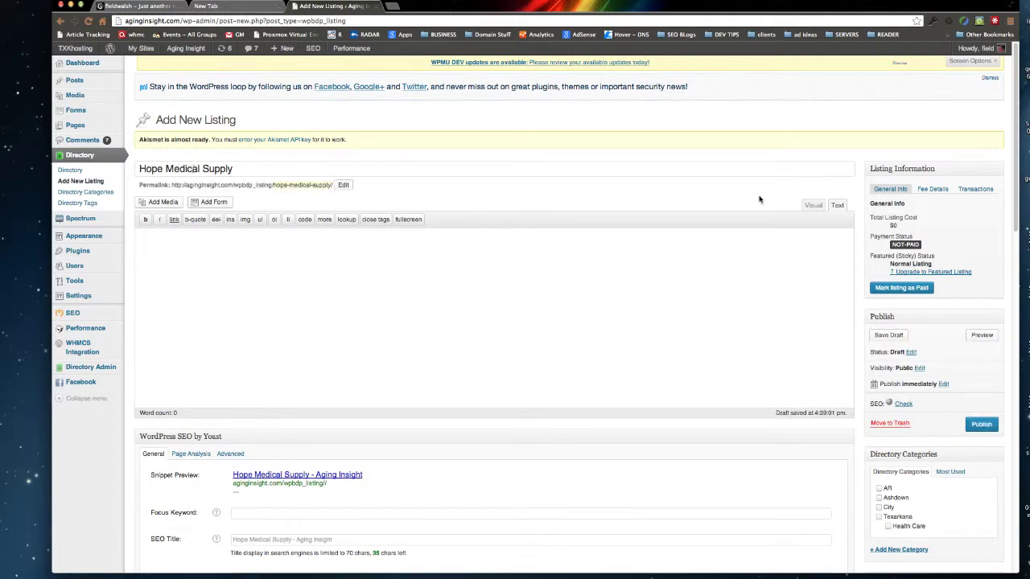
scroll(810, 272, down, 3)
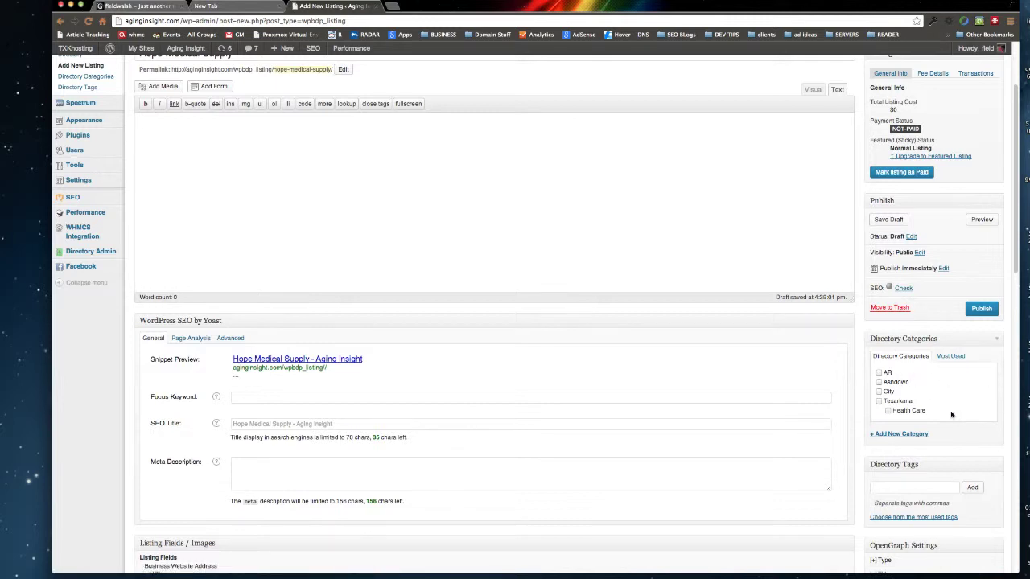
- Create a new directory category named Hope
click(920, 434)
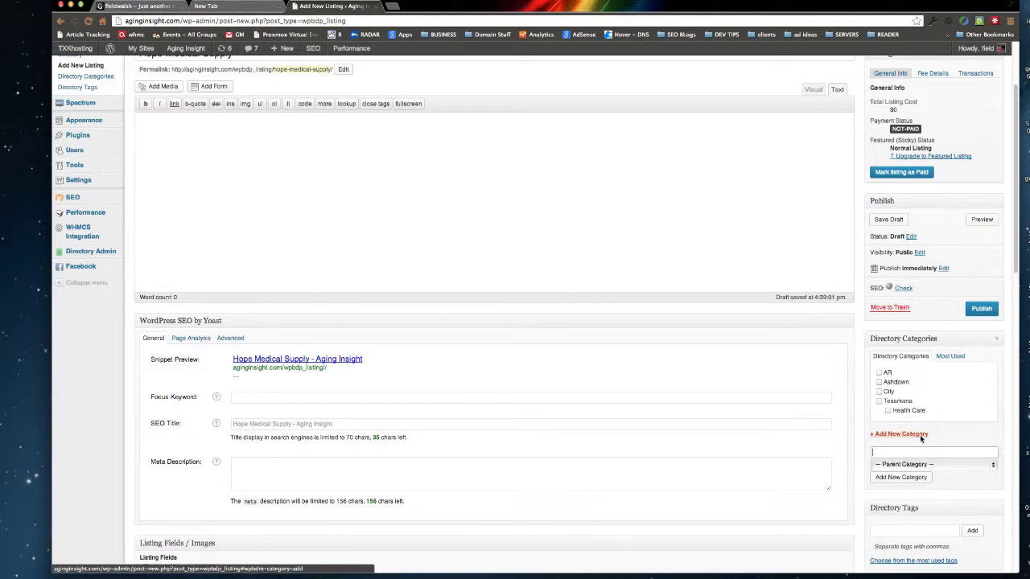
text(Hope)
key(Return)
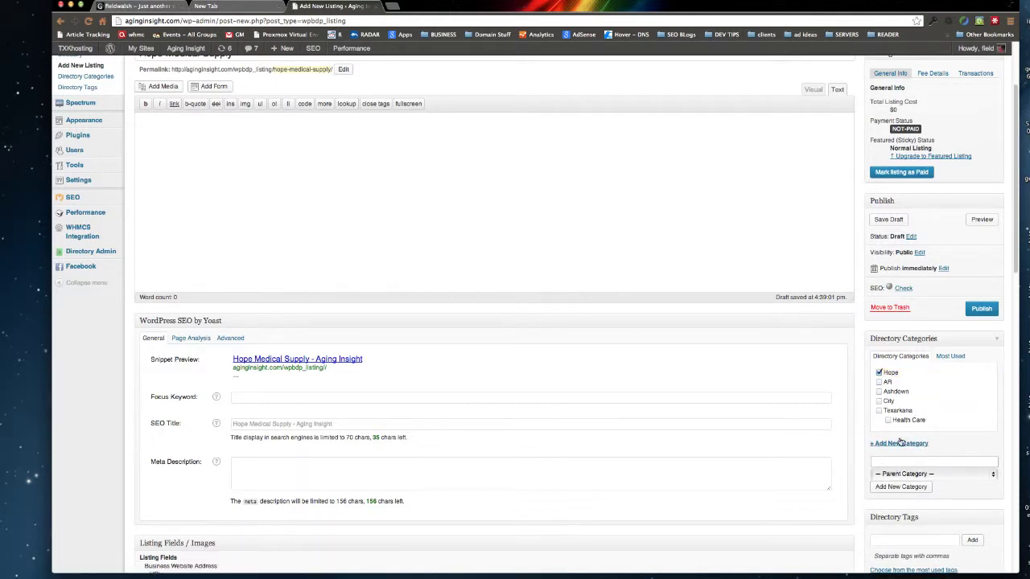
- Add a Medical Supplies category with Hope as its parent category
click(909, 474)
click(909, 474)
text(s)
key(Tab)
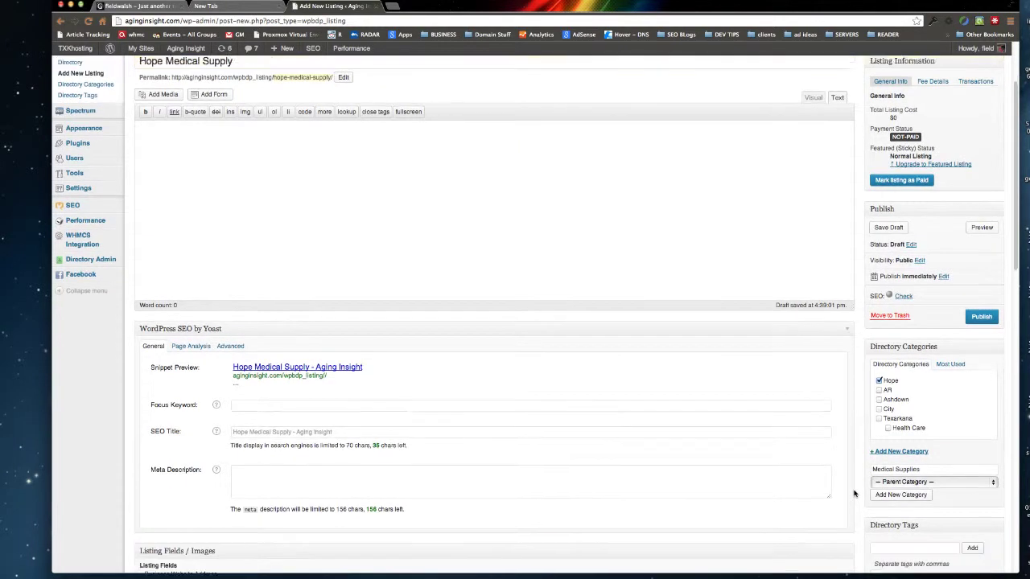
click(902, 476)
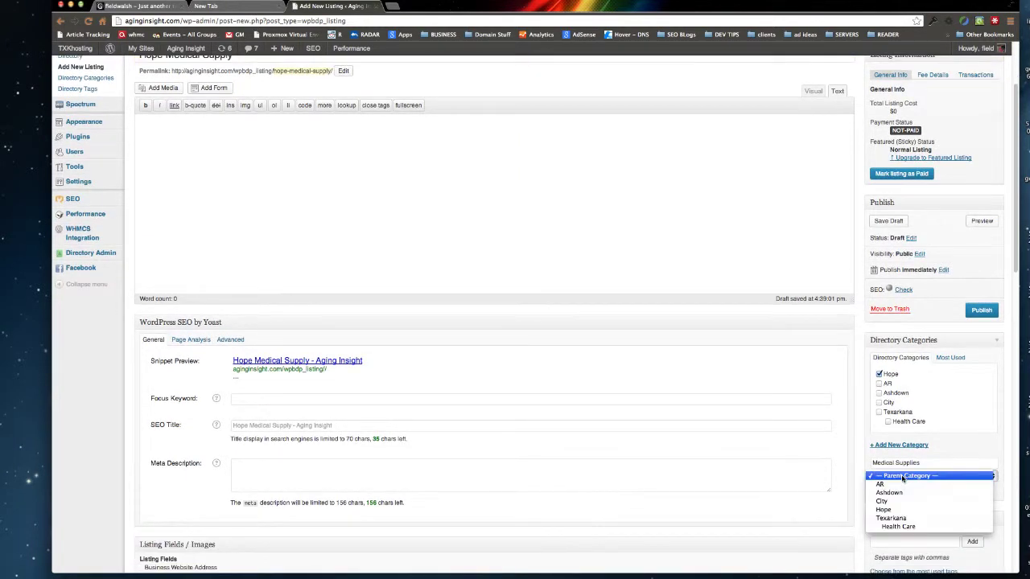
click(912, 509)
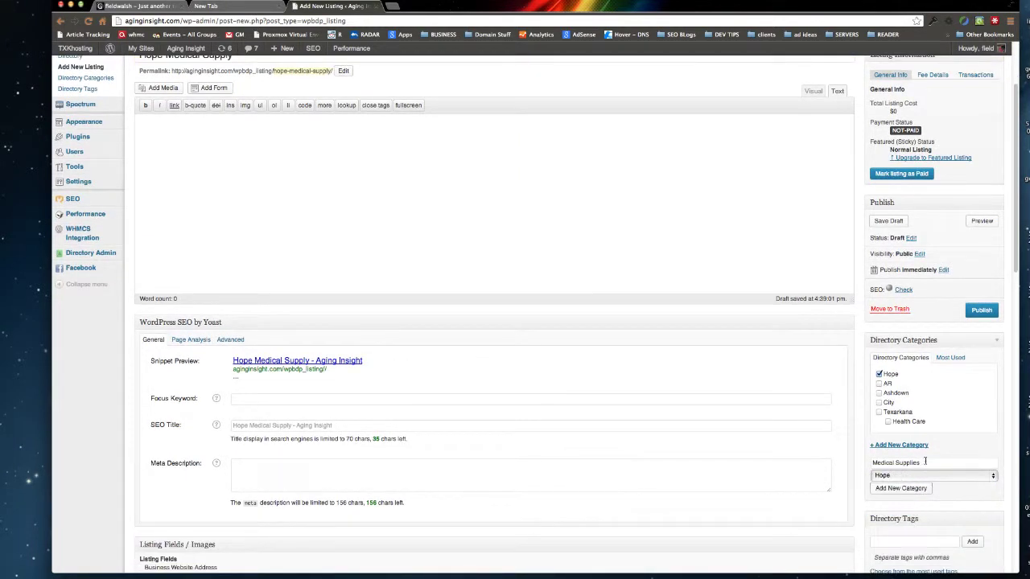
click(917, 478)
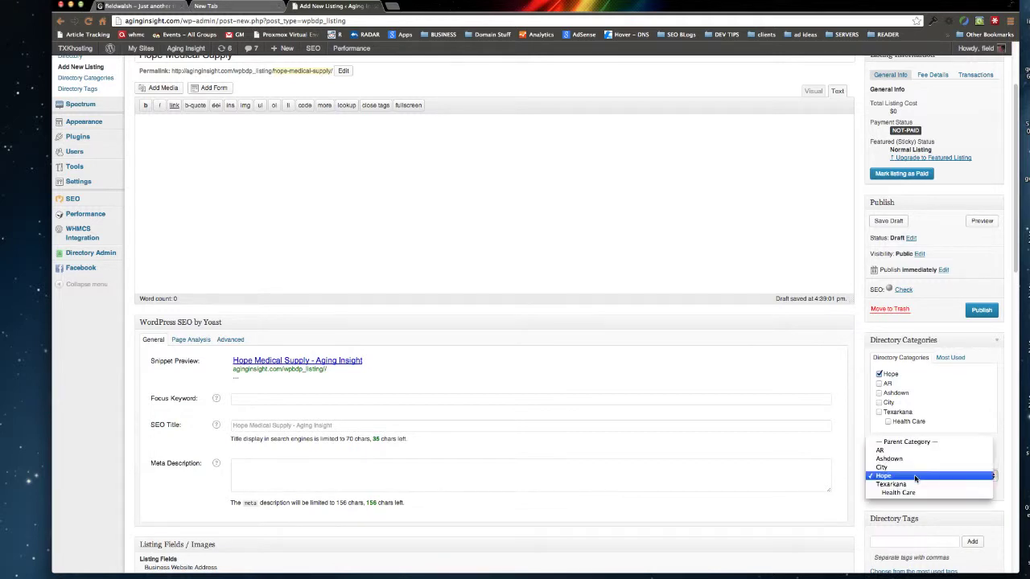
click(918, 476)
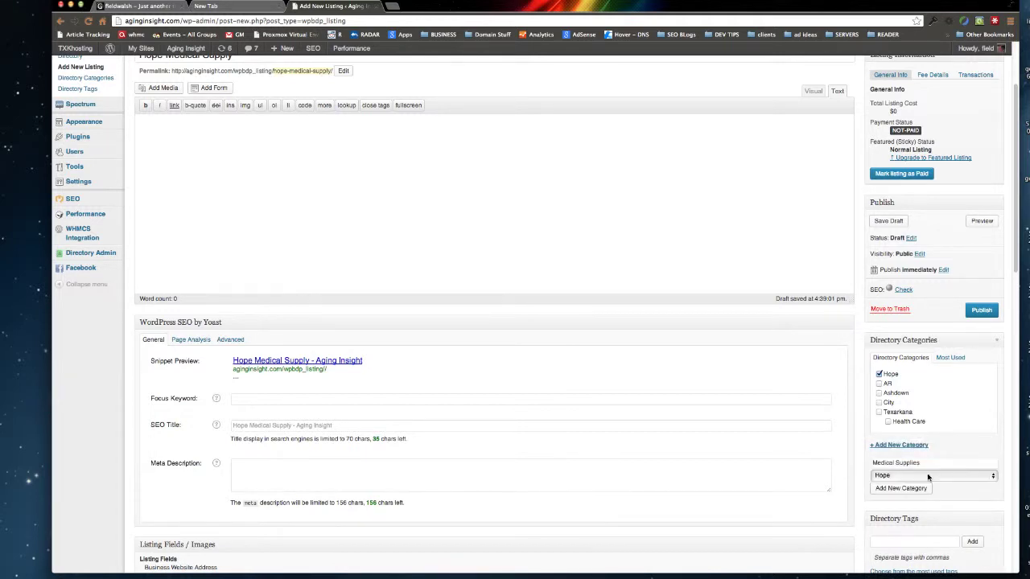
click(917, 487)
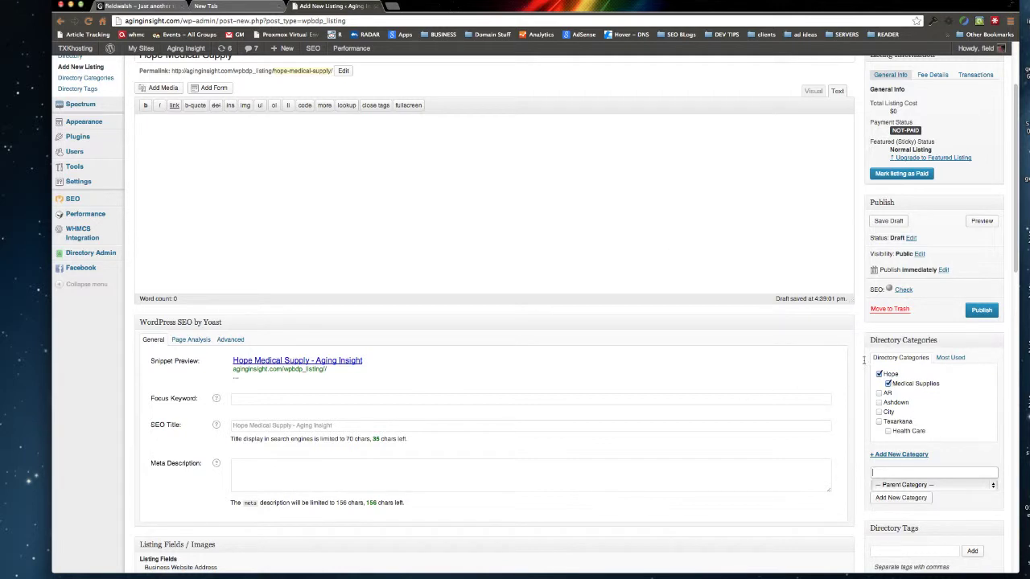
scroll(863, 360, up, 3)
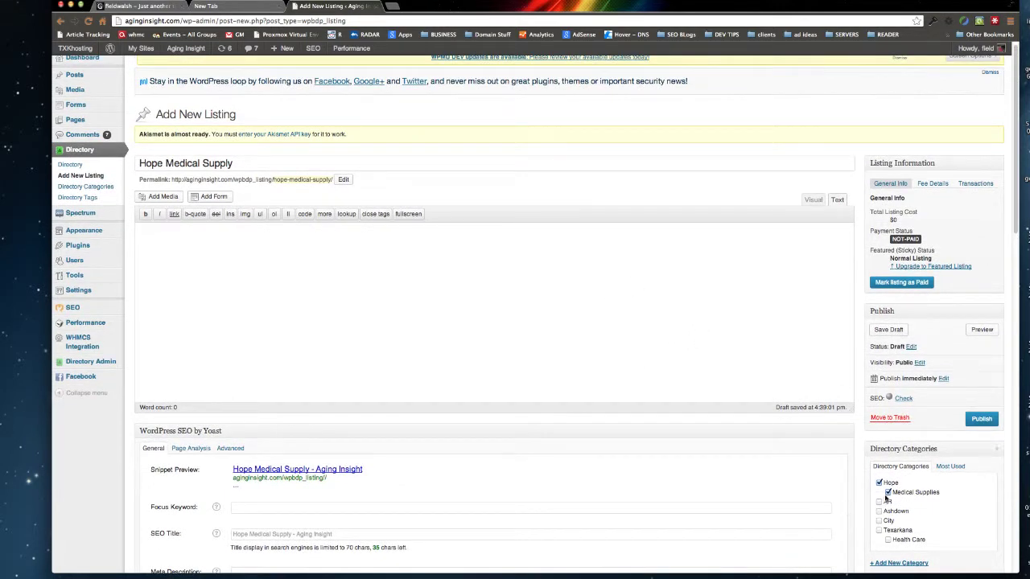
- File the listing under Hope, publish it, and open the site's public homepage
click(878, 482)
click(983, 420)
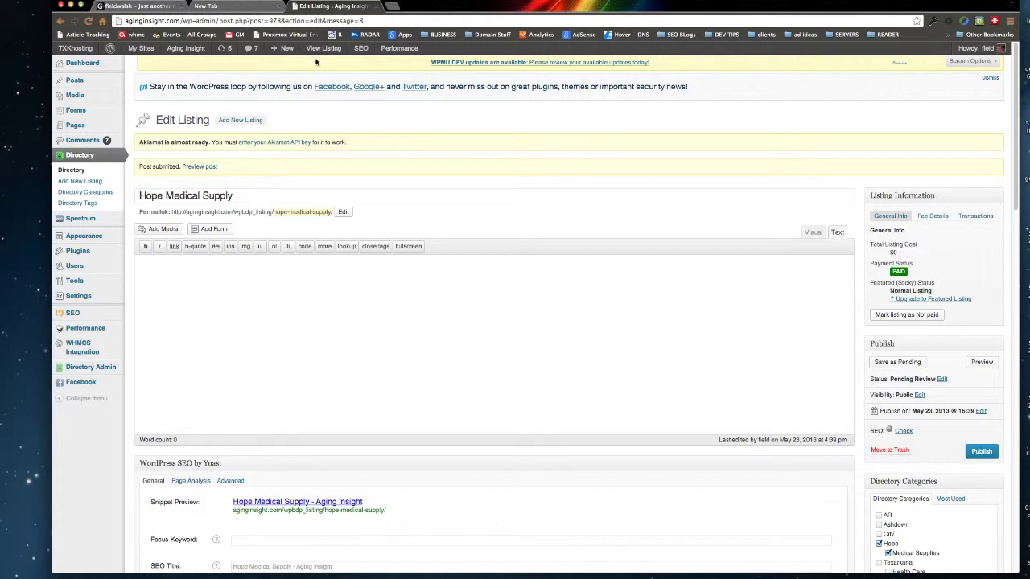
click(181, 72)
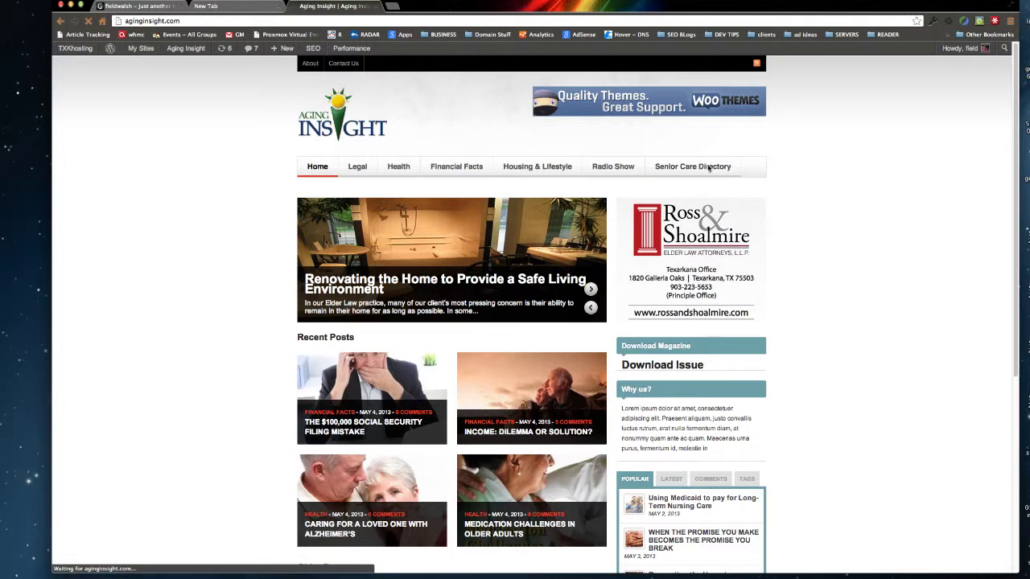
- Check the front-end directory's Medical Supplies category, then return to admin Directory listings
click(708, 167)
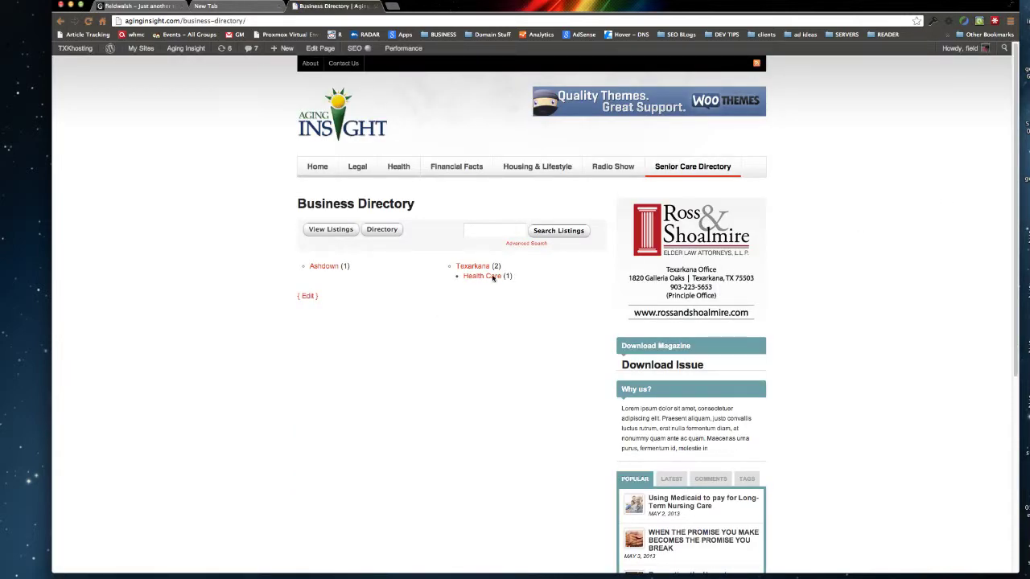
click(326, 233)
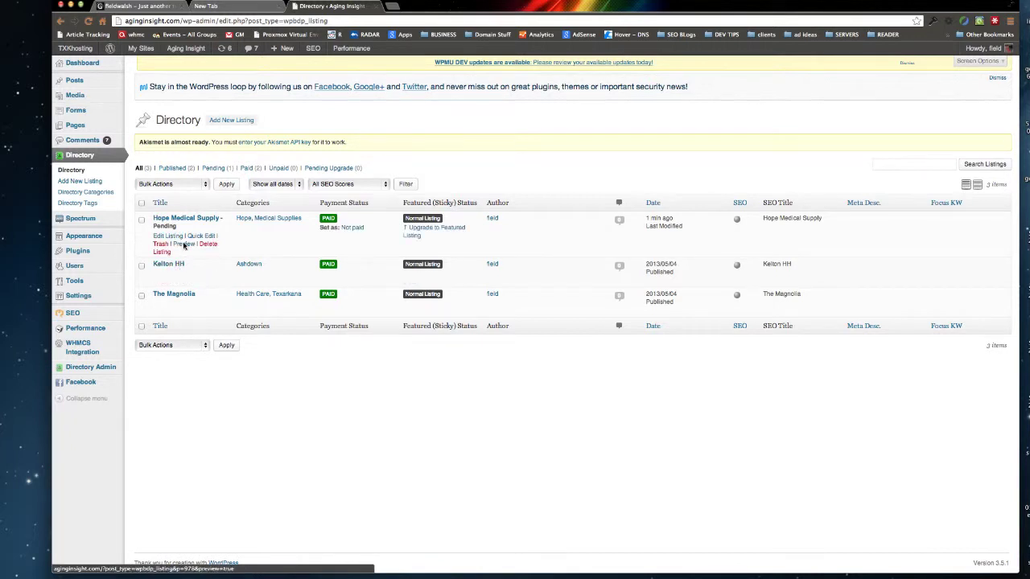
mouse_move(185, 226)
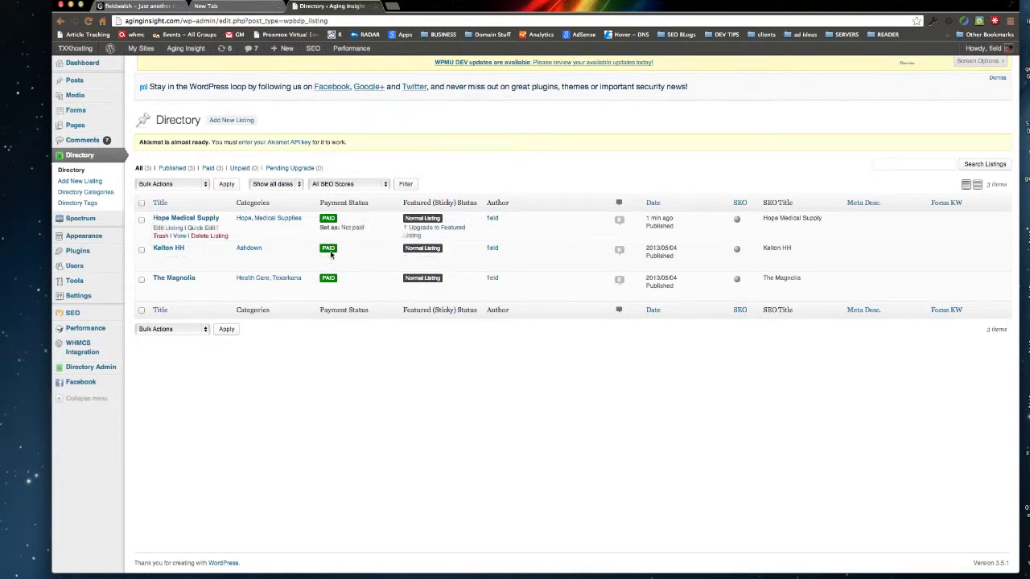
click(184, 50)
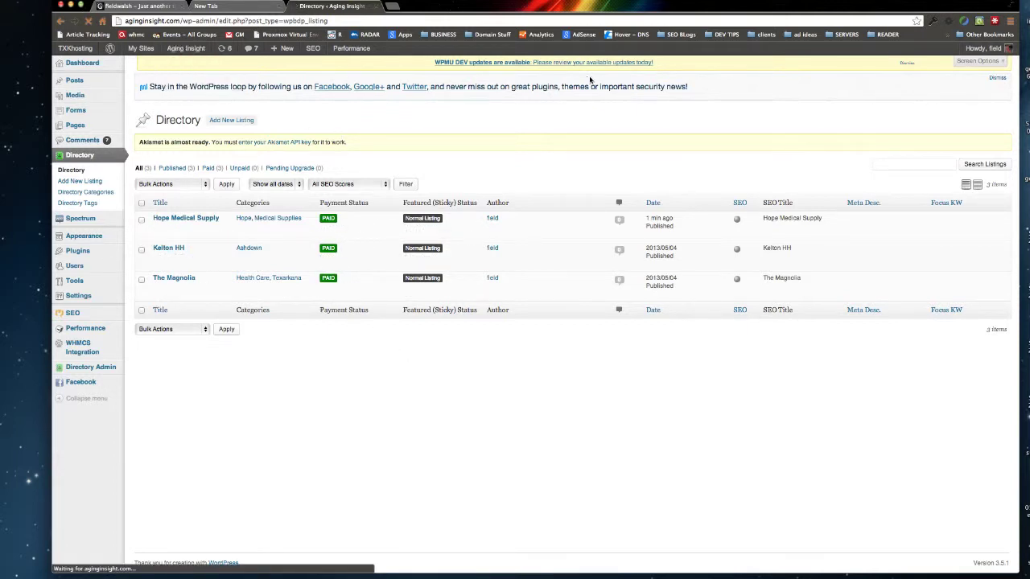
click(728, 166)
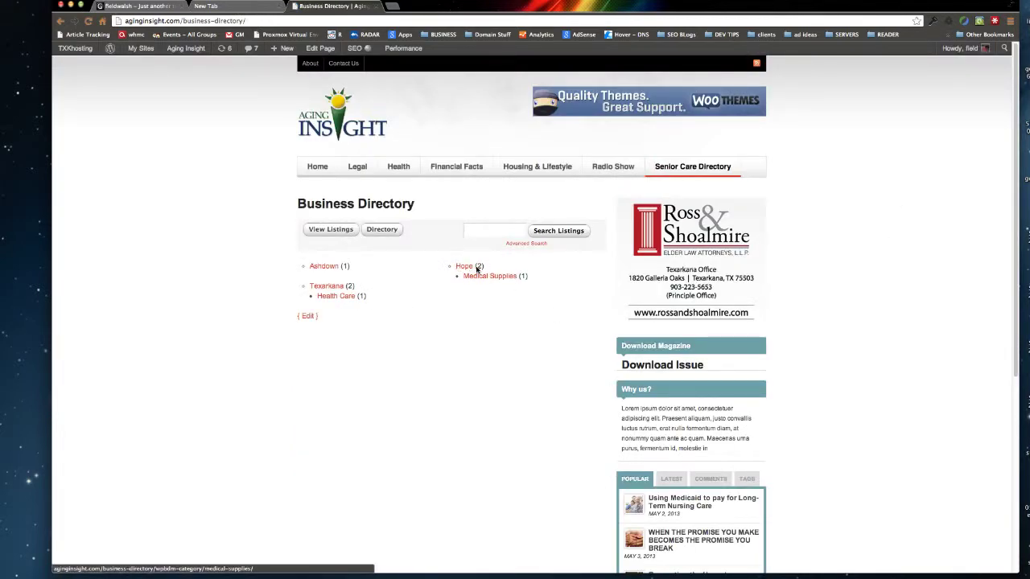
click(500, 277)
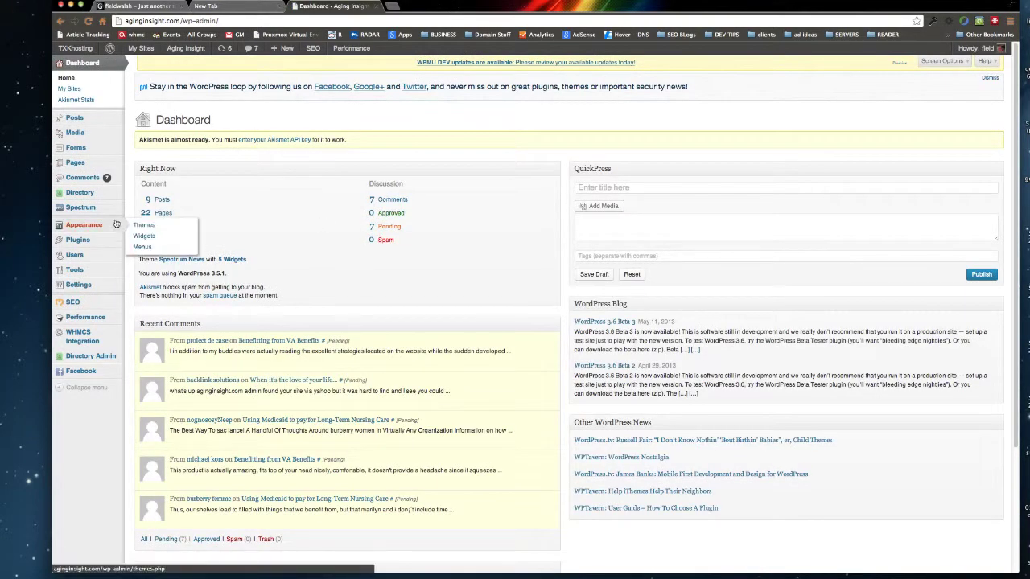
click(80, 192)
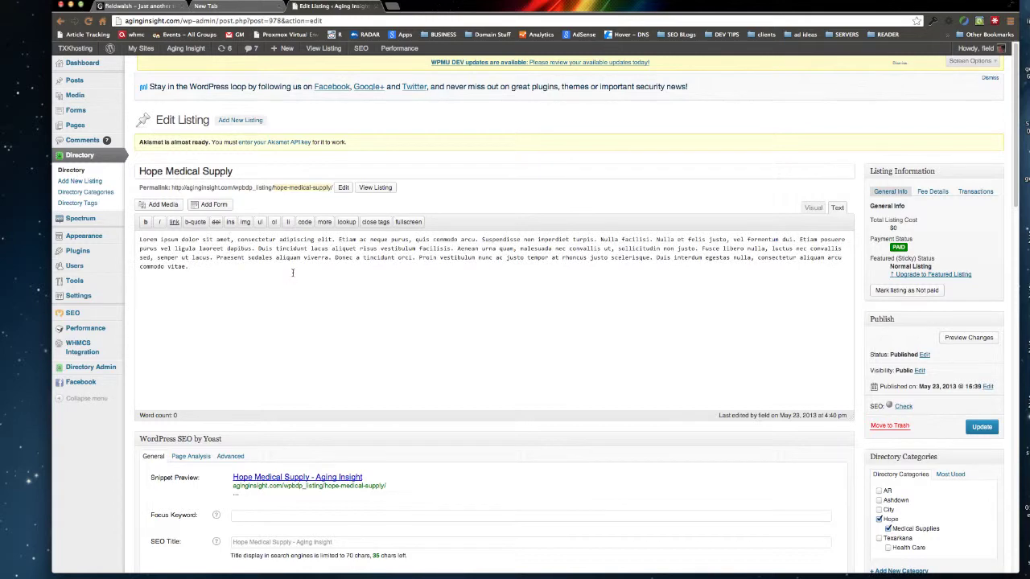
- Save the Hope Medical Supply listing and return to its edit page
click(981, 427)
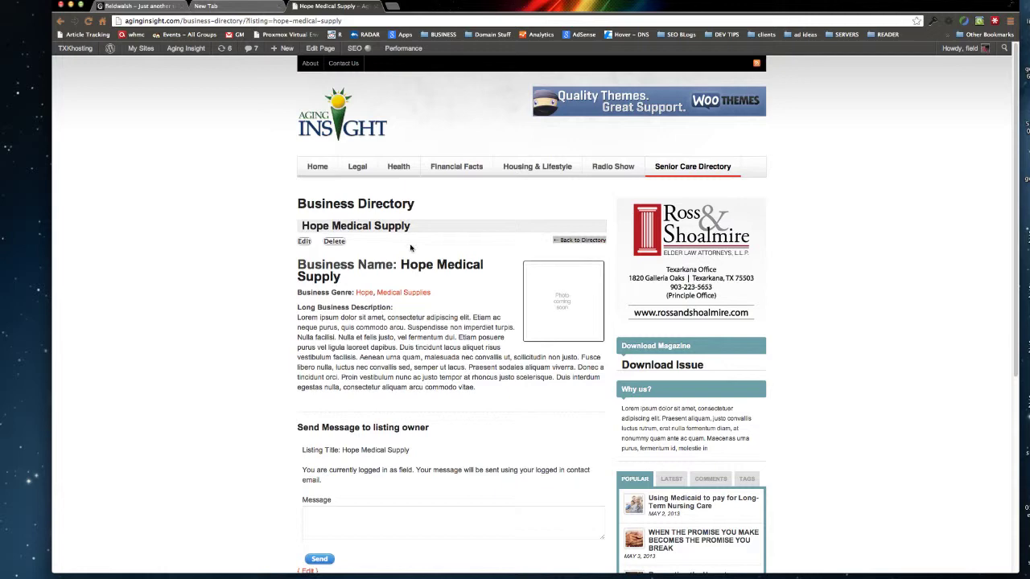
key(BackSpace)
scroll(483, 345, down, 5)
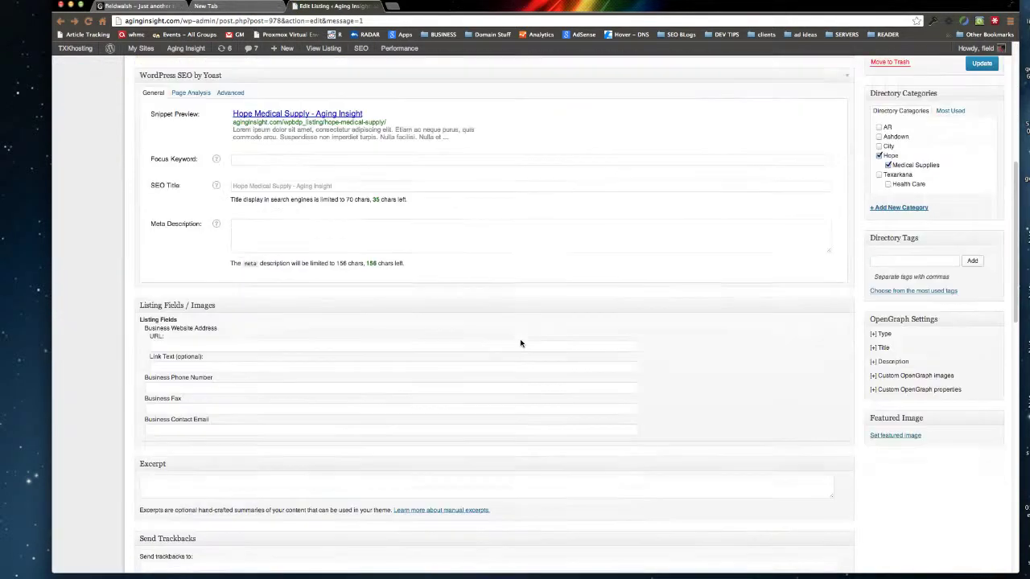
scroll(522, 341, down, 1)
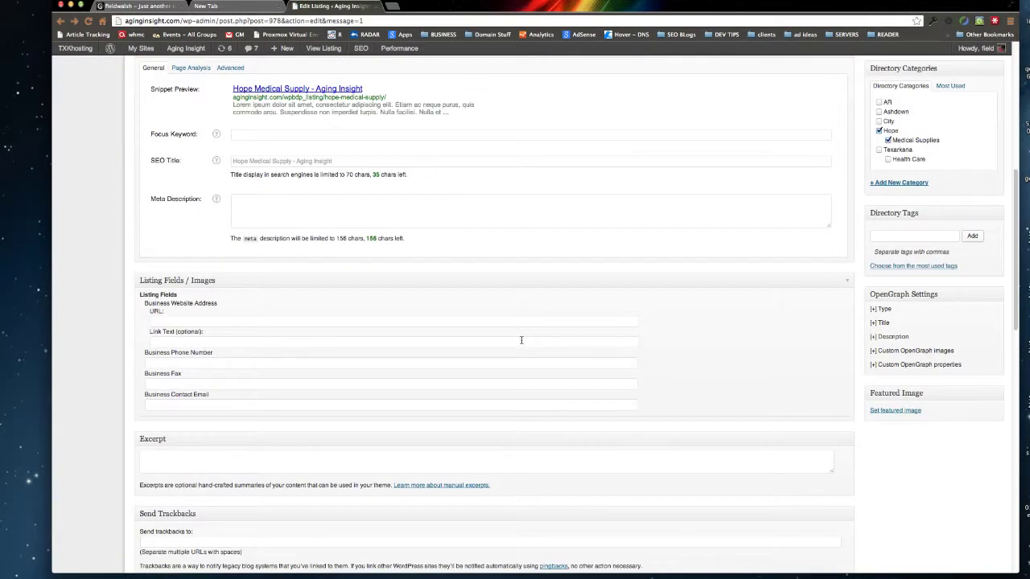
click(211, 366)
text(903)
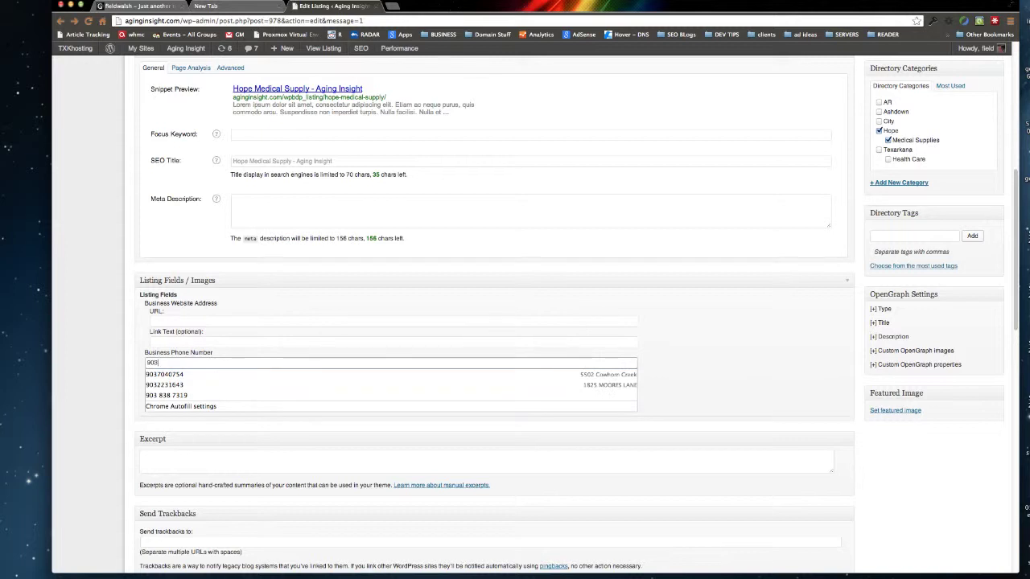
text( 99)
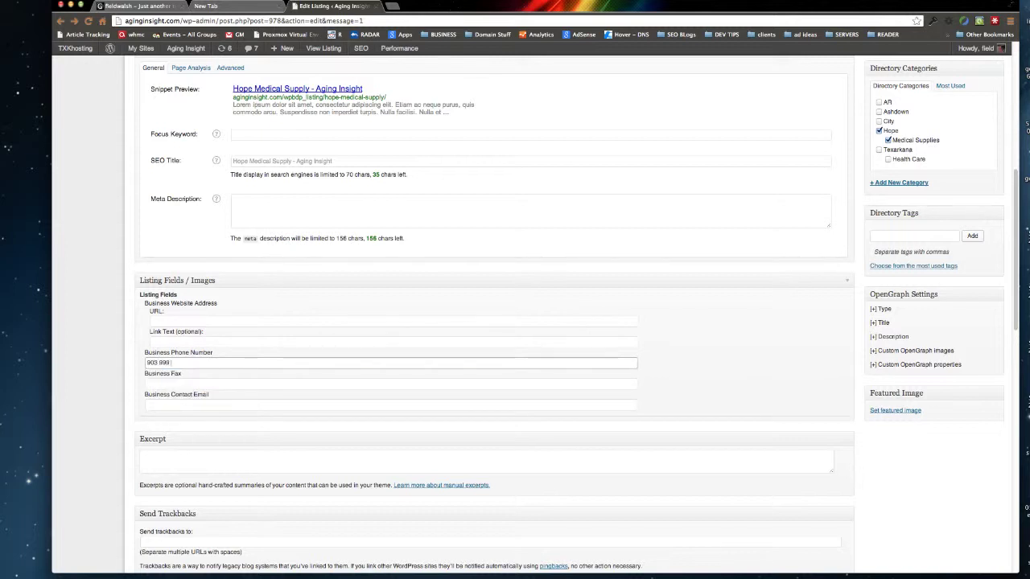
text(999)
key(Tab)
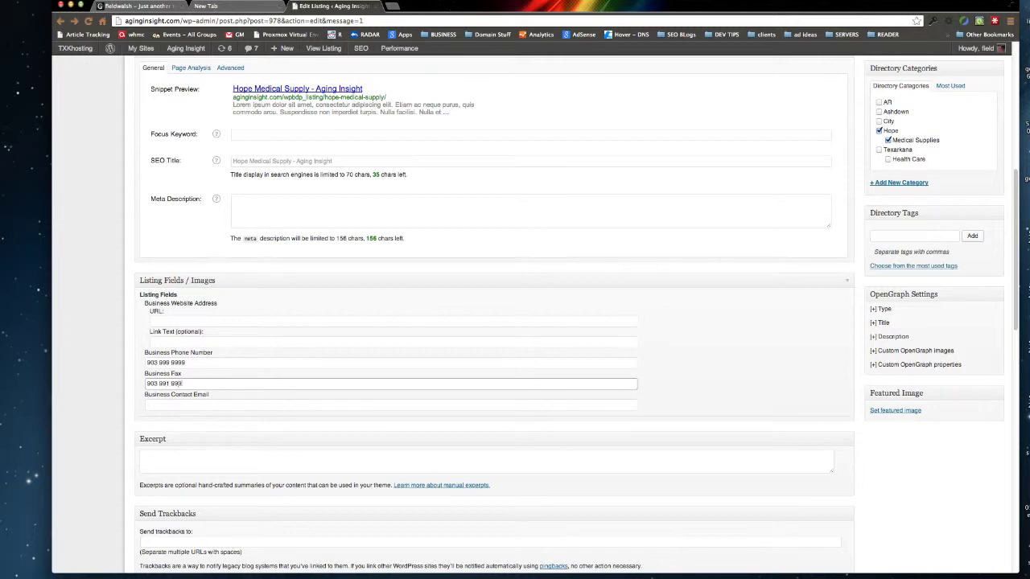
key(Tab)
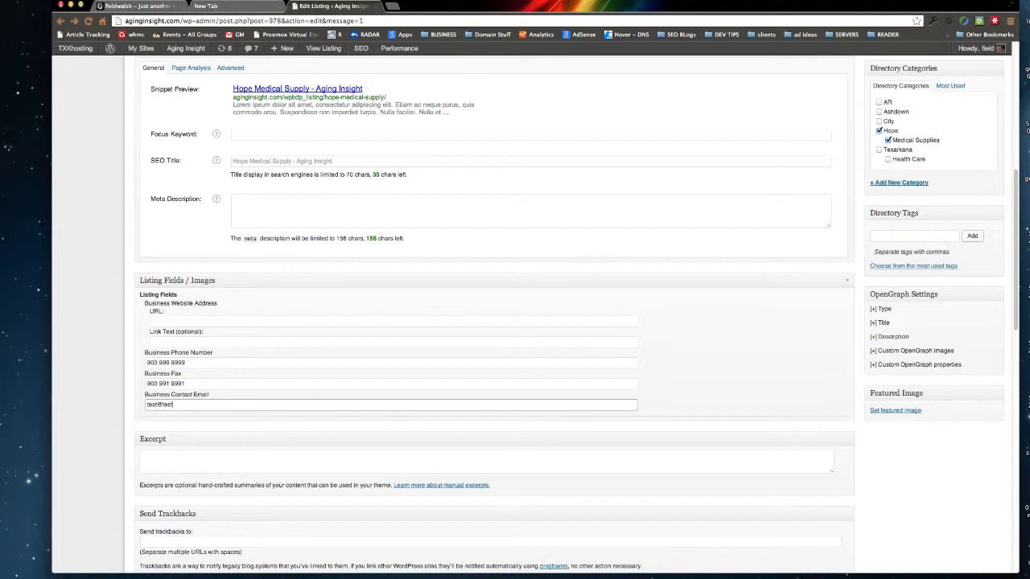
key(shift+Tab)
key(shift+Tab)
key(shift+Tab)
key(shift+Tab)
text(test.com)
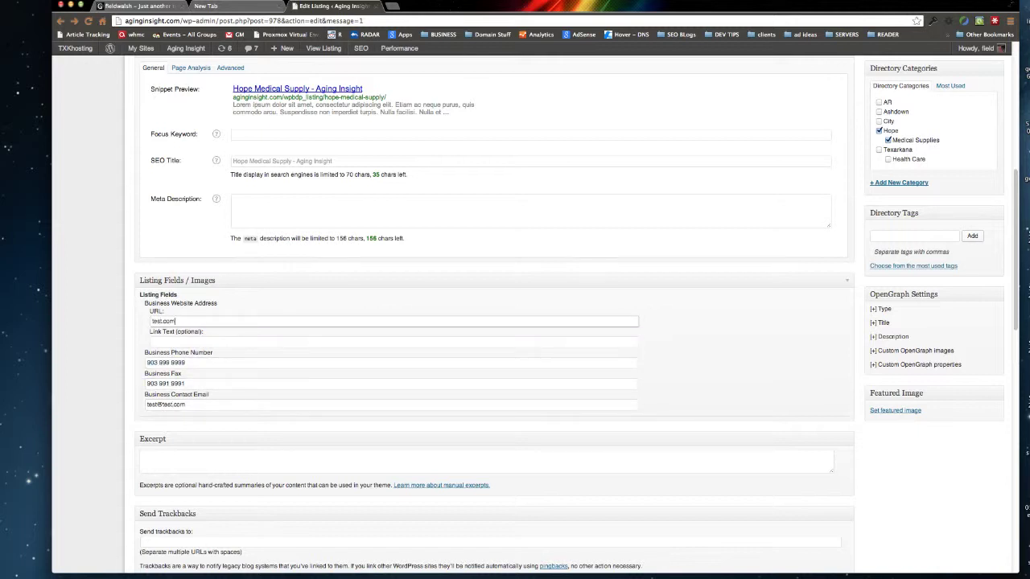
key(Tab)
key(Tab)
key(Tab)
key(Tab)
key(Tab)
text(Excerpt)
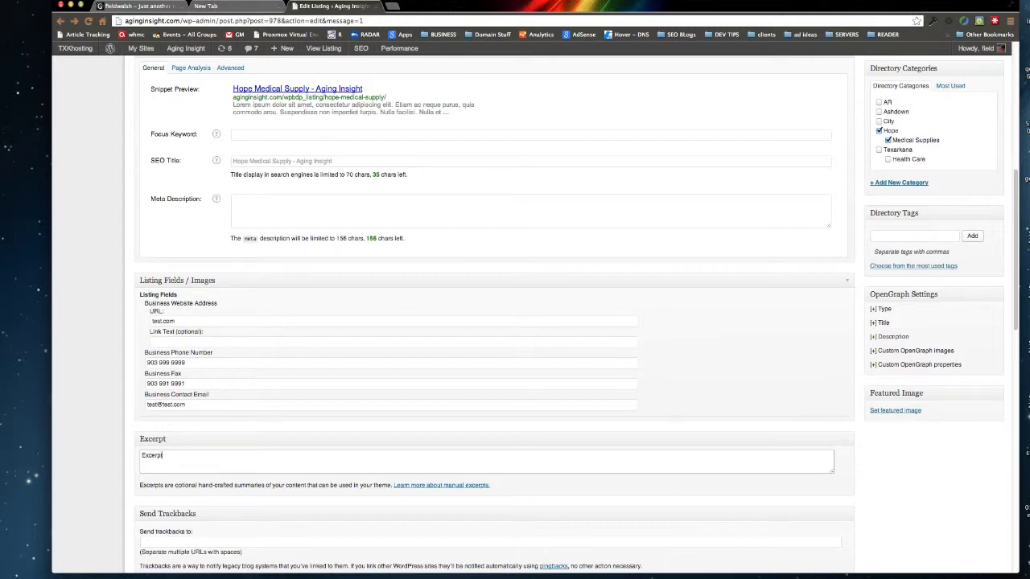
key(Tab)
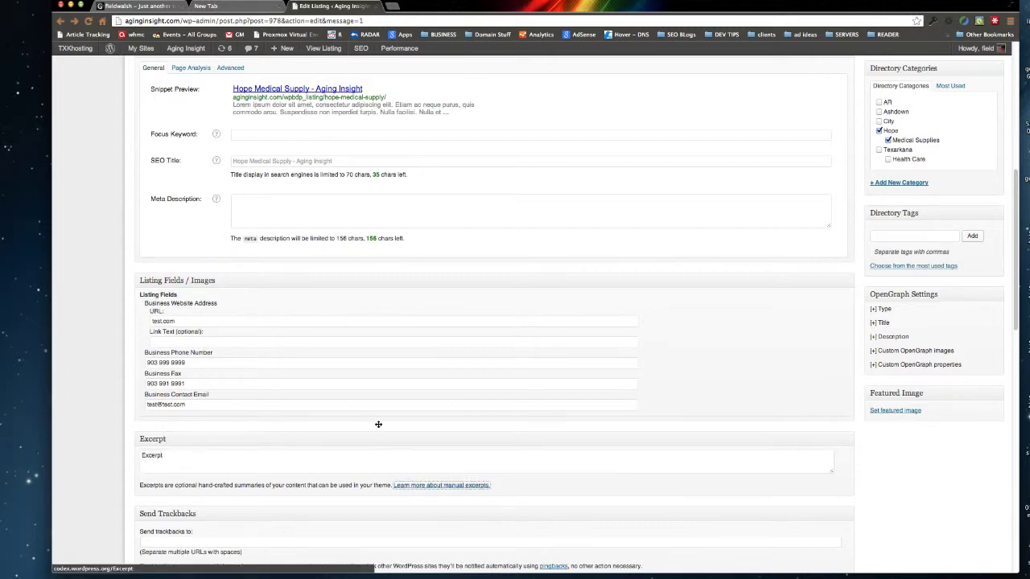
scroll(648, 340, up, 5)
click(975, 455)
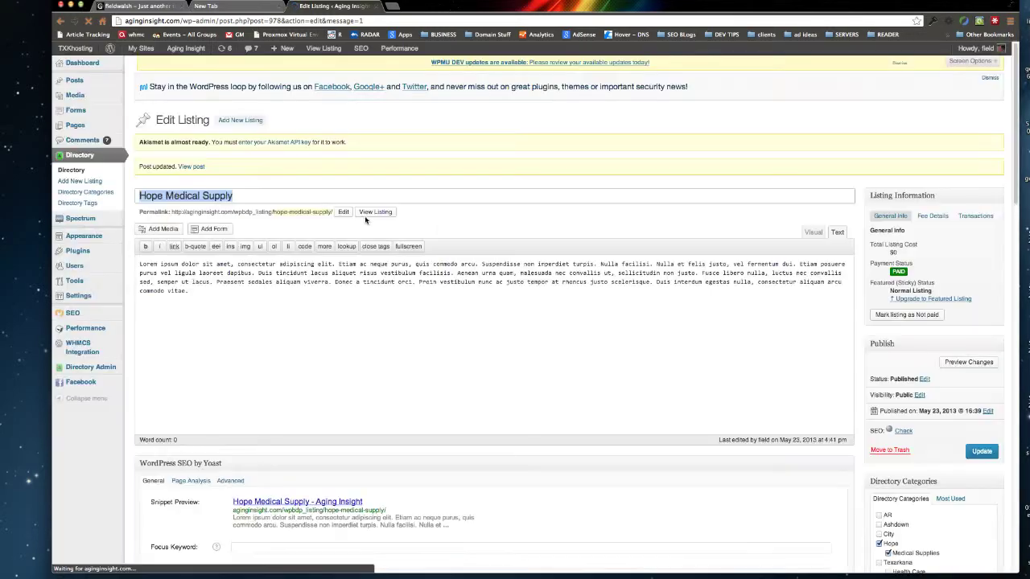
- View the public Hope Medical Supply page showing its website, phone and fax
click(365, 215)
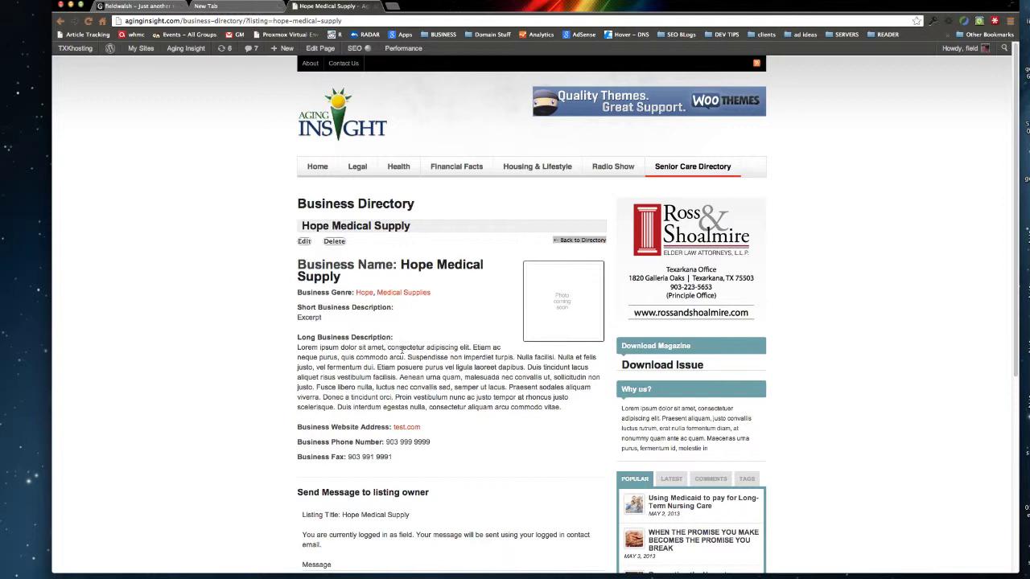
scroll(342, 420, down, 3)
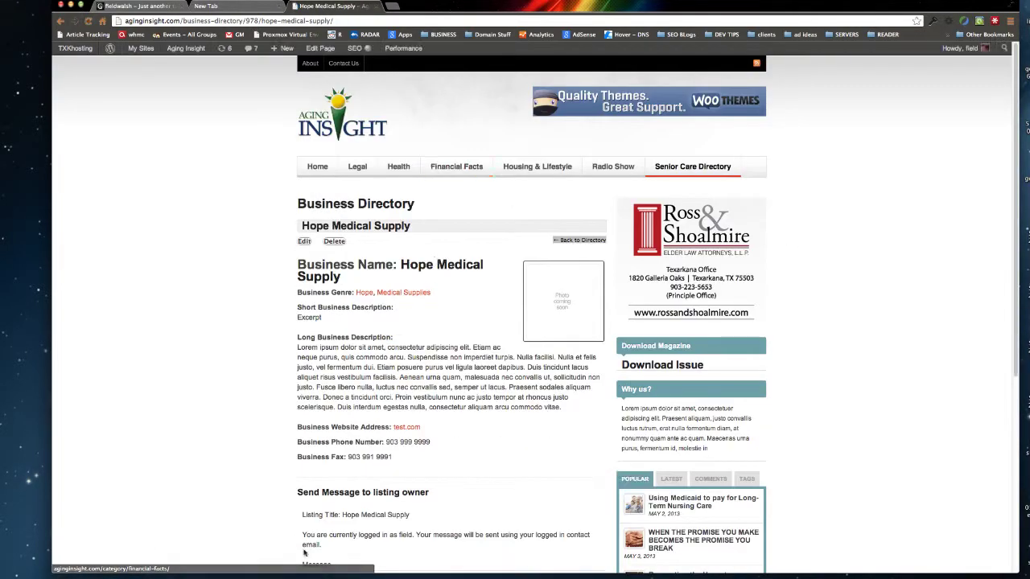
scroll(304, 551, down, 3)
scroll(334, 204, up, 2)
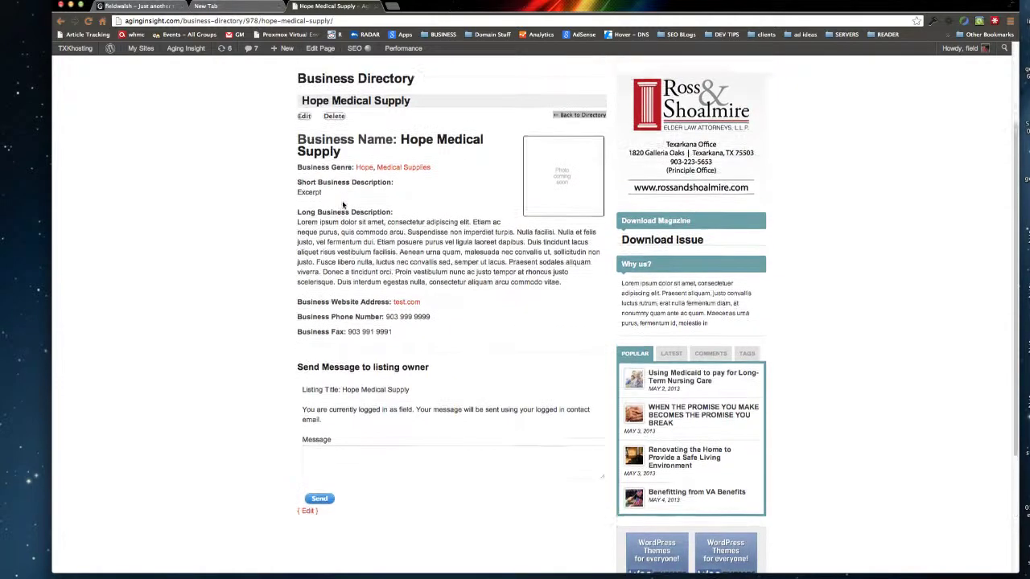
scroll(344, 206, up, 1)
- Open the listing's front-end edit form and review its prefilled fields
click(304, 226)
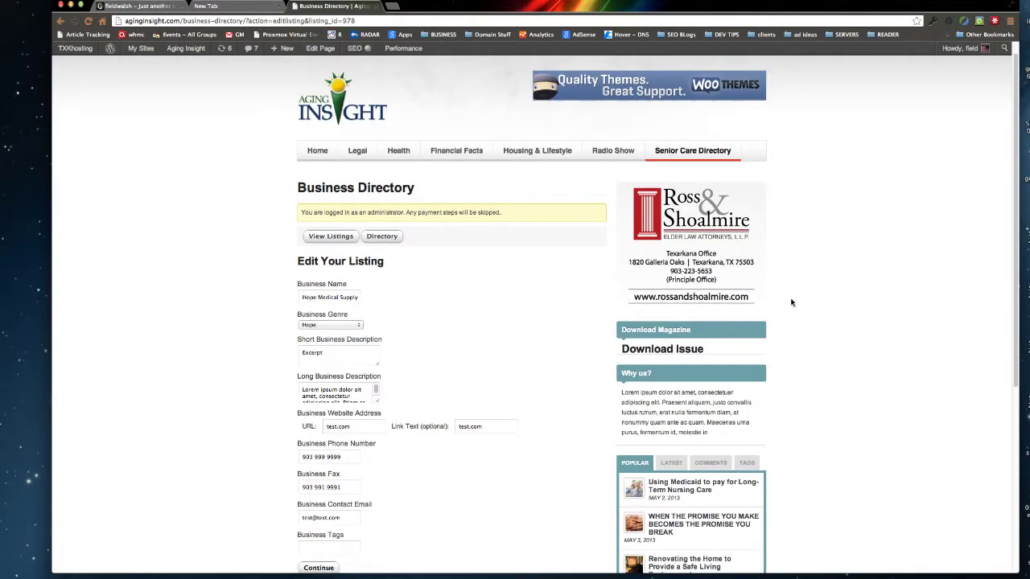
scroll(425, 271, down, 4)
scroll(425, 272, up, 2)
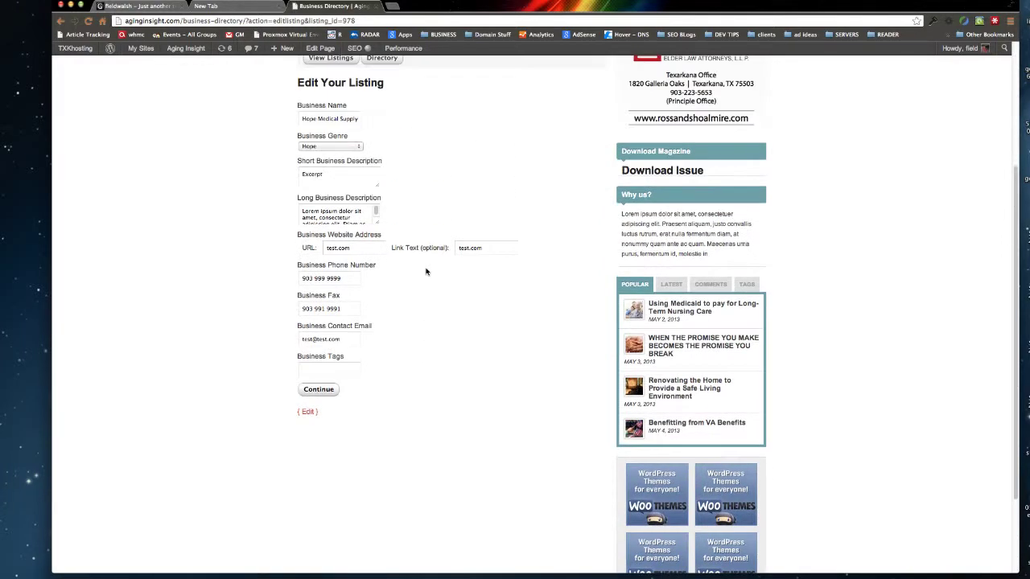
scroll(424, 270, up, 2)
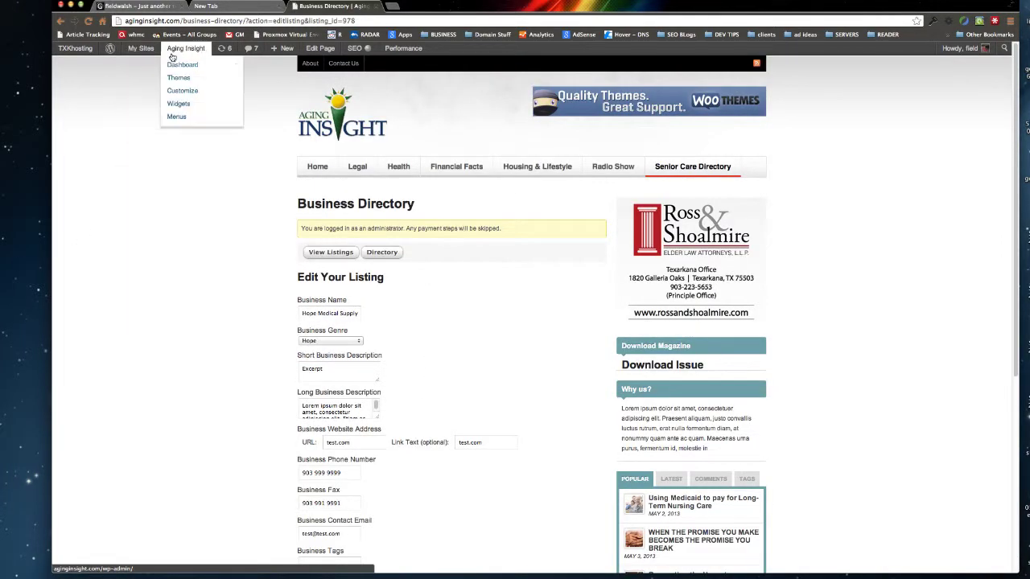
scroll(418, 321, down, 4)
scroll(402, 298, up, 4)
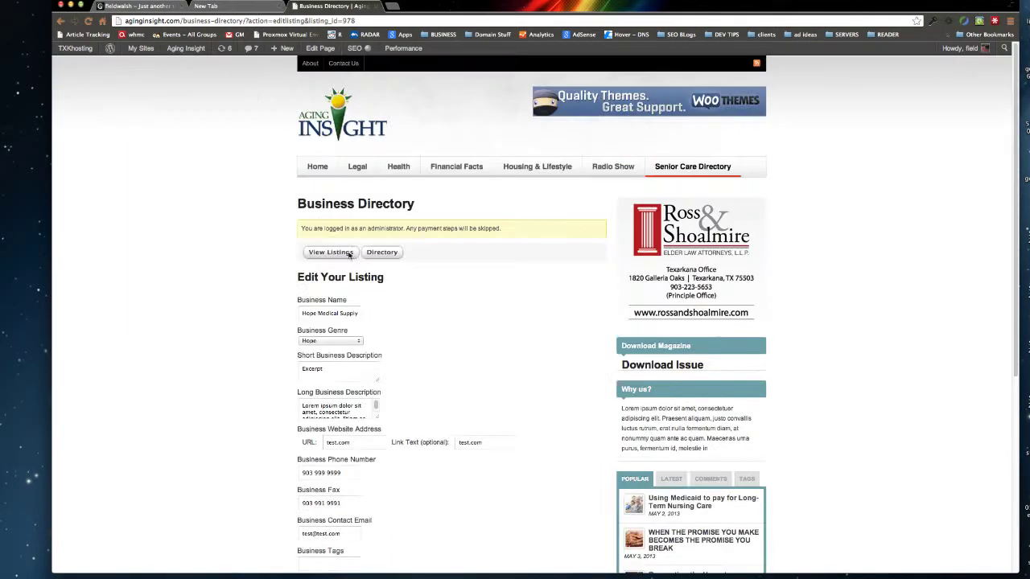
- Back in the admin editor, set the older couple photo as featured image and update
click(188, 64)
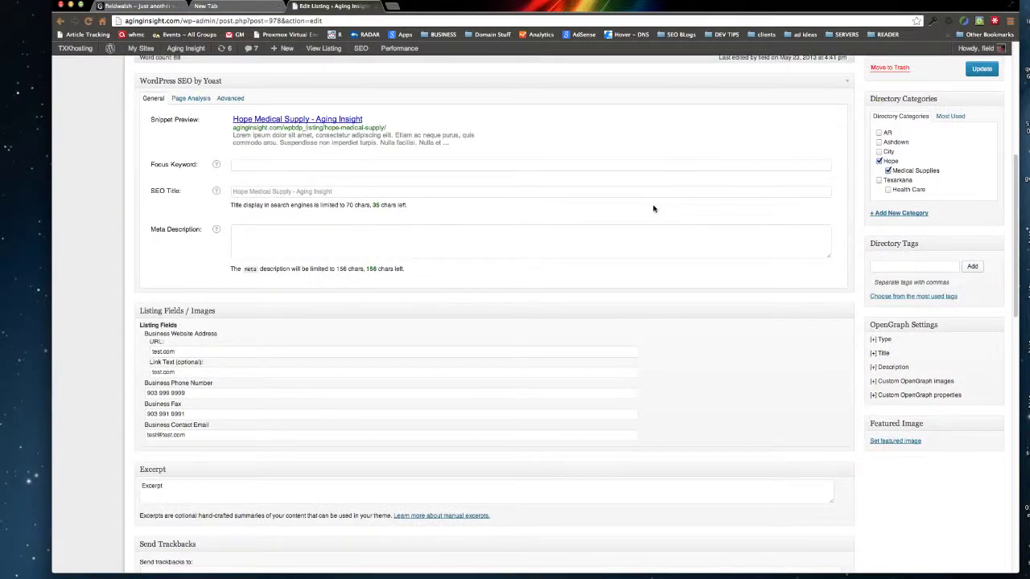
click(909, 441)
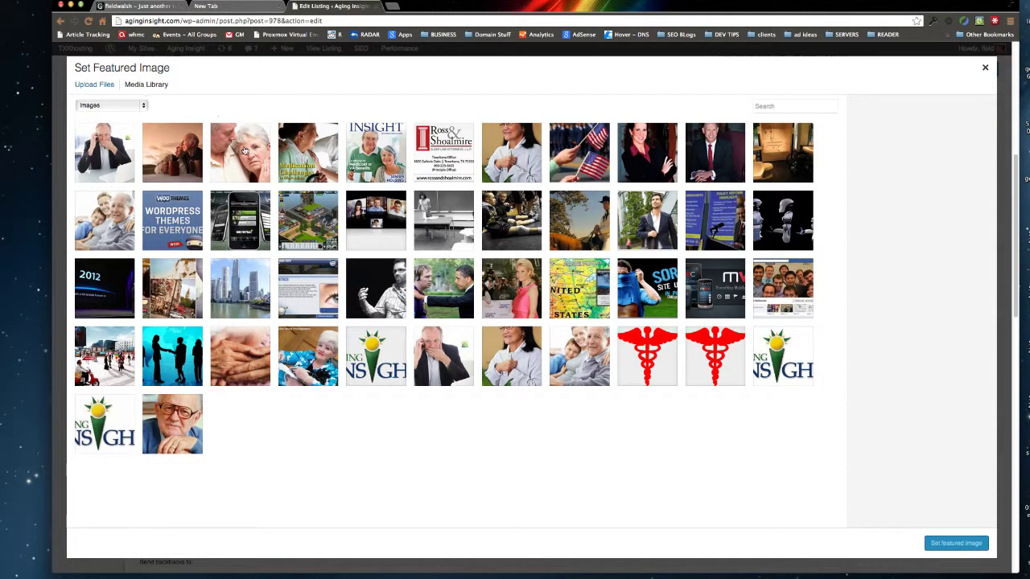
click(242, 141)
click(956, 543)
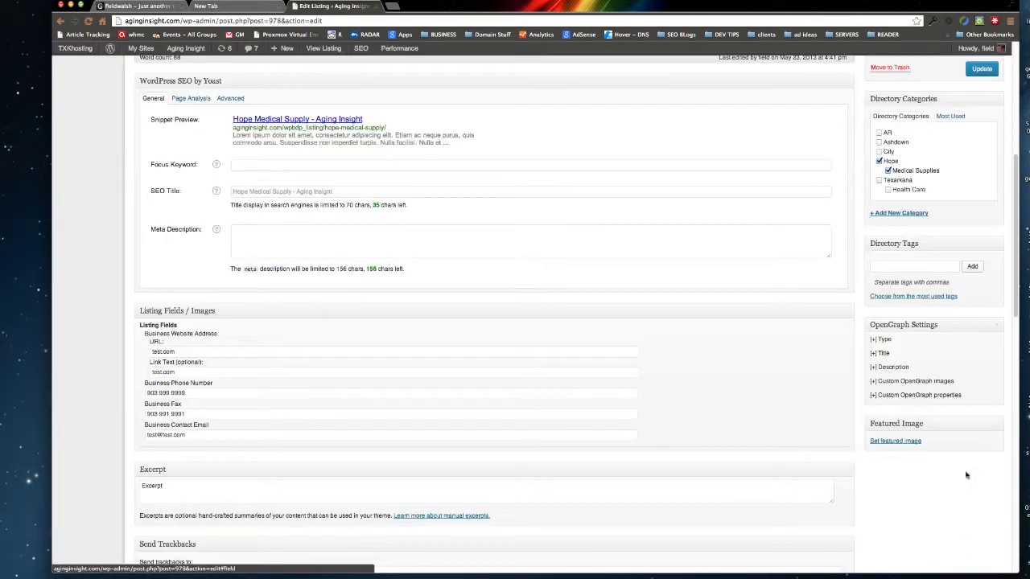
click(980, 69)
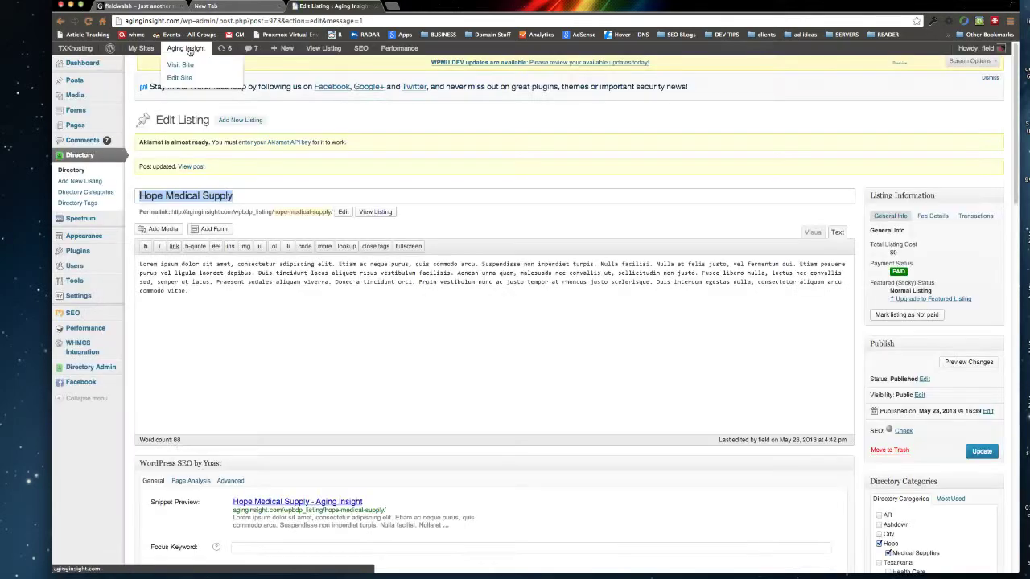
- Browse Senior Care Directory > Medical Supplies listings to confirm Hope Medical Supply's photo beside Kelton HH and The Magnolia
click(189, 51)
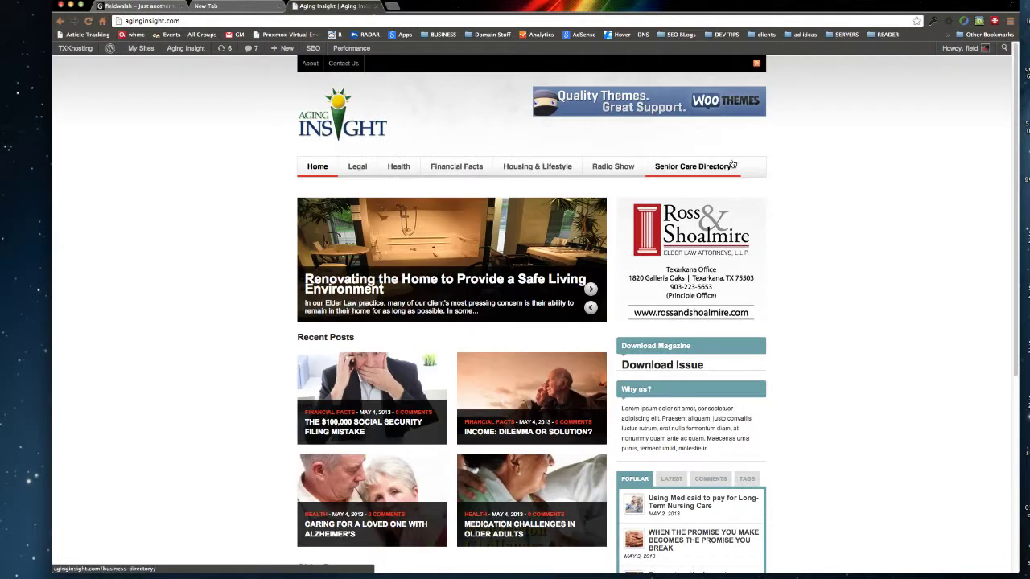
click(724, 167)
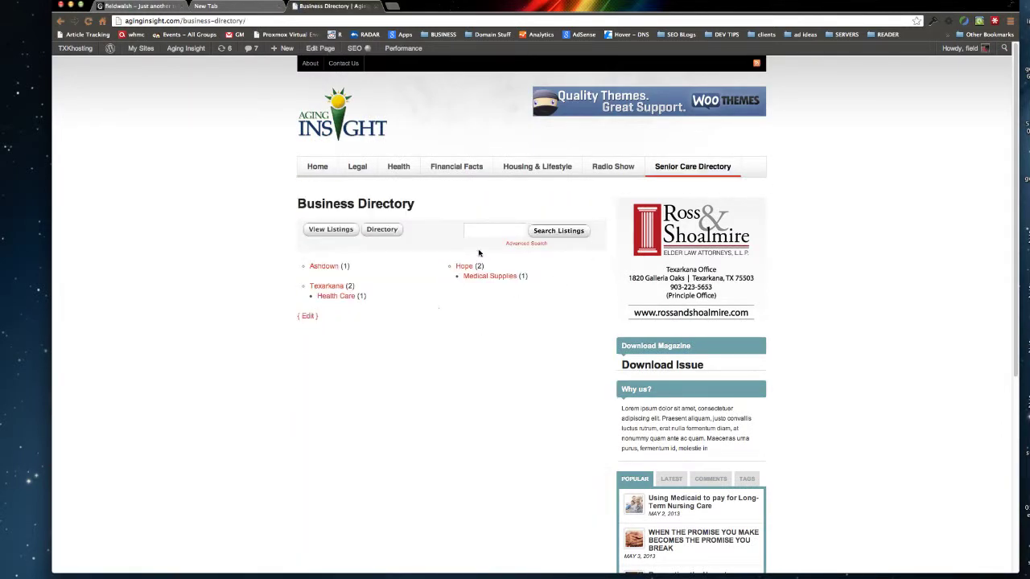
click(485, 276)
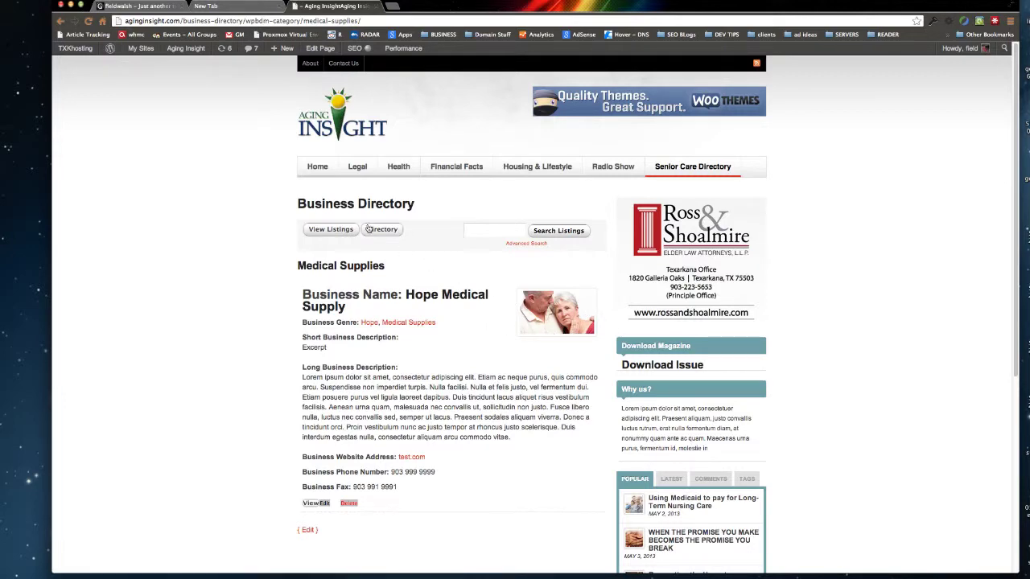
click(327, 231)
scroll(497, 266, down, 4)
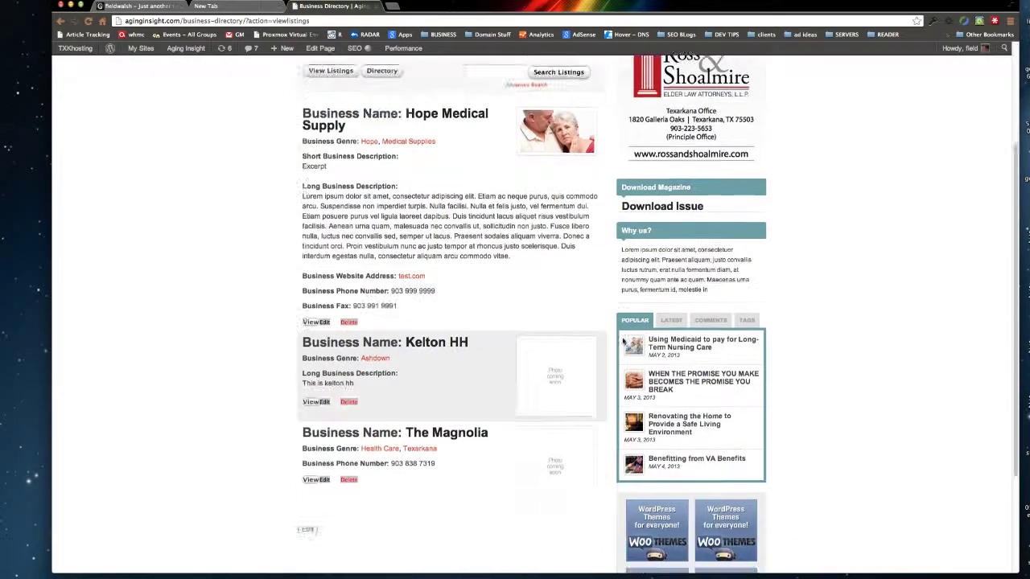
scroll(547, 305, down, 1)
scroll(623, 341, up, 4)
scroll(663, 341, down, 5)
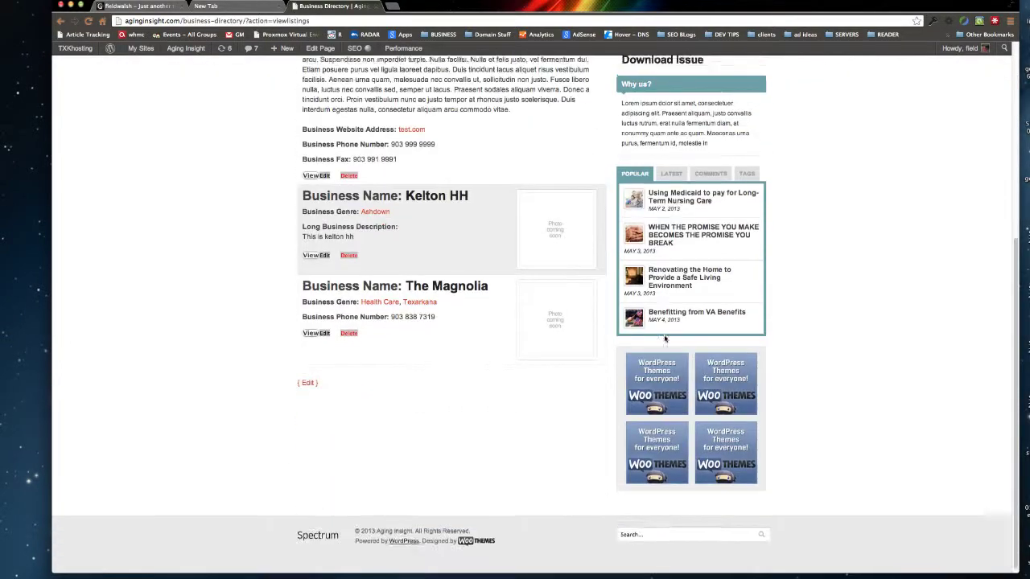